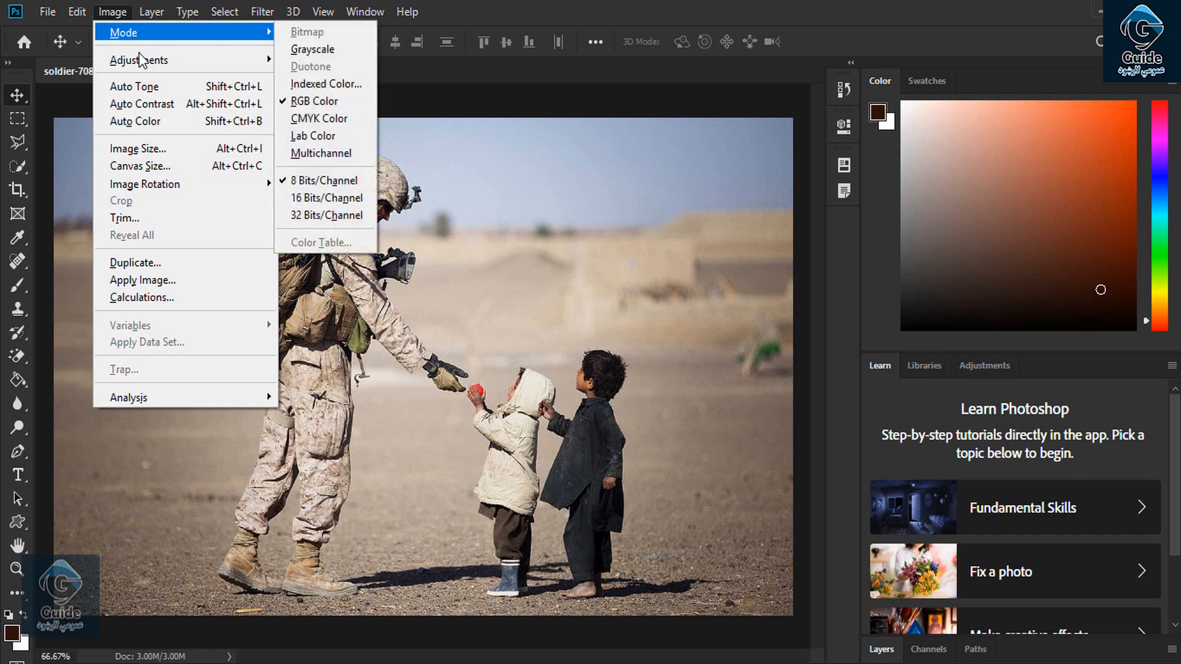
# Try a Hue/Saturation adjustment of Hue +60, Saturation +63 and Lightness -8 on the whole photo, turning Colorize on and off
pyautogui.moveTo(140, 61)
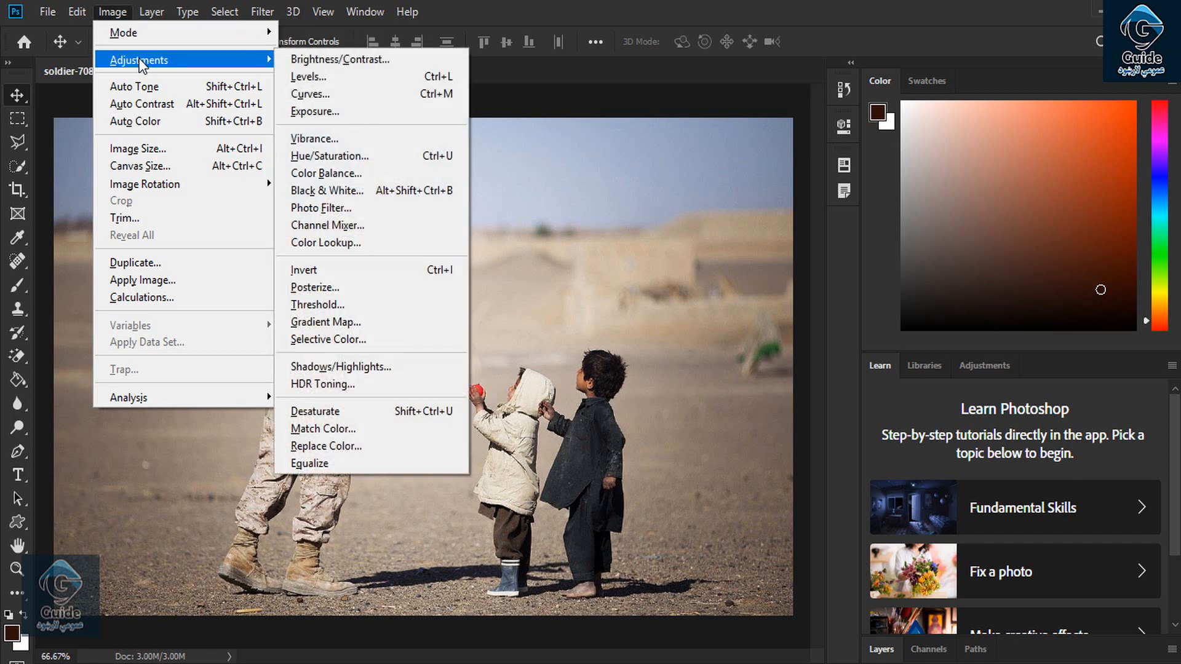
pyautogui.click(344, 160)
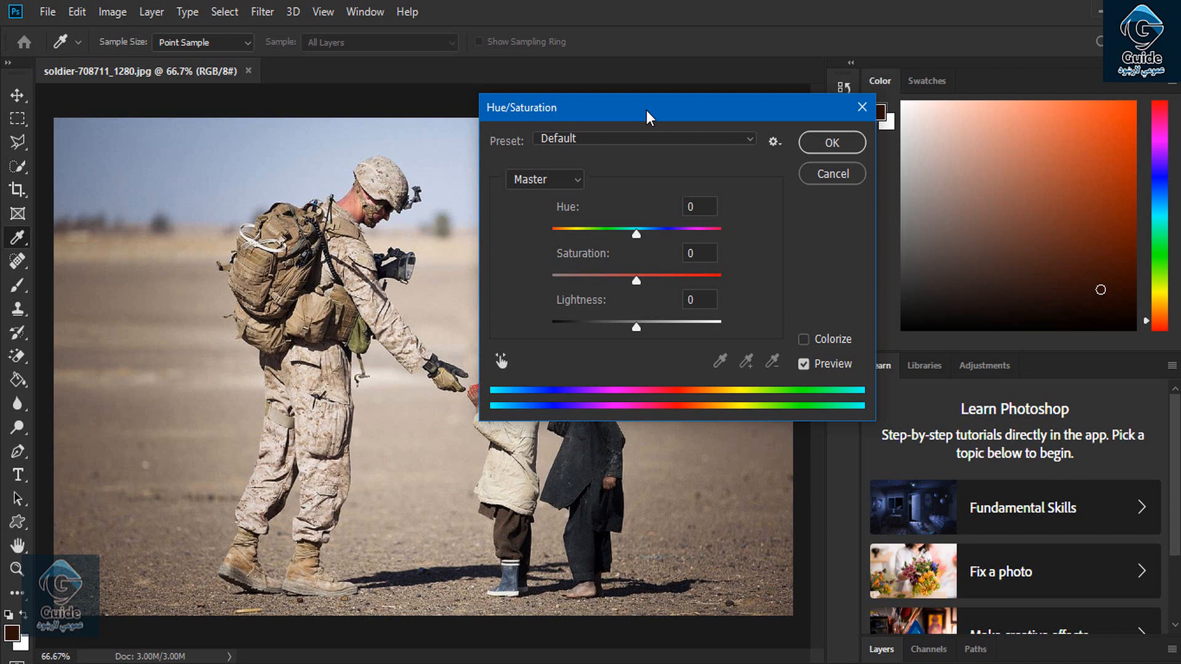
pyautogui.moveTo(646, 109); pyautogui.dragTo(781, 79)
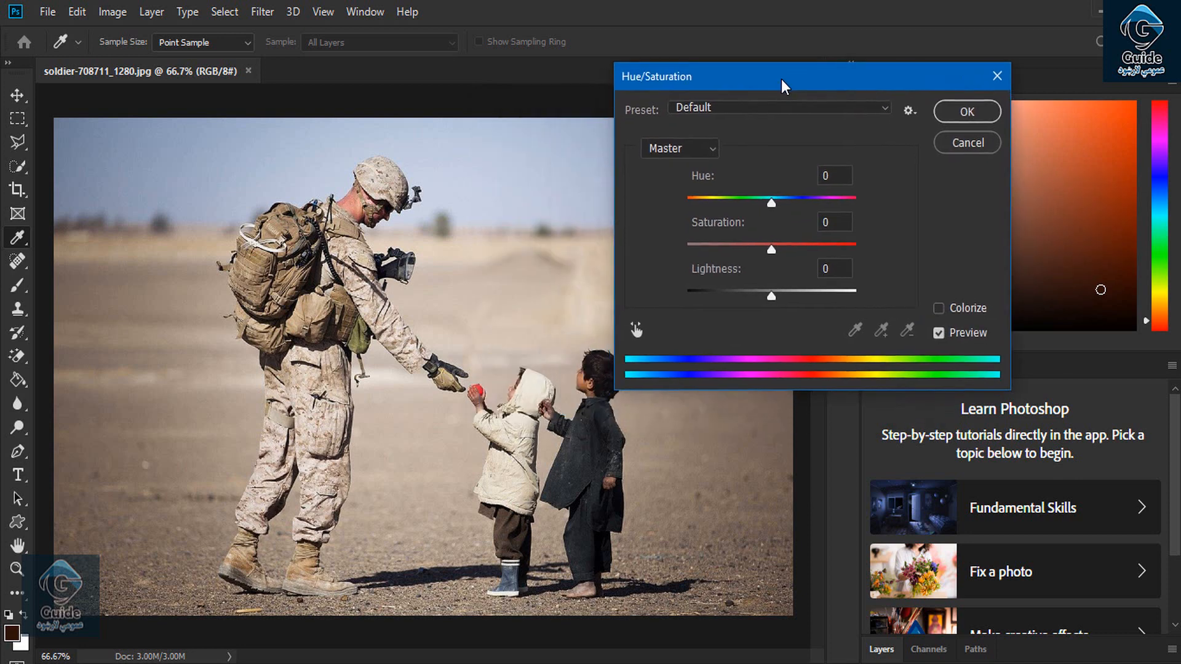
pyautogui.moveTo(693, 72); pyautogui.dragTo(737, 86)
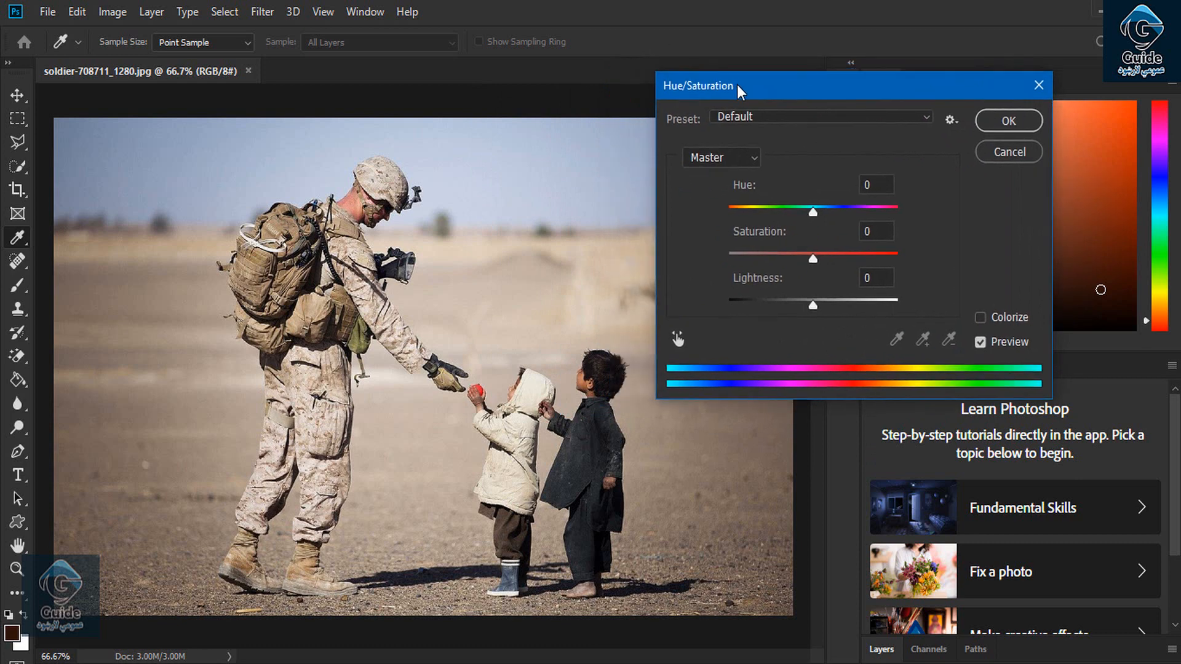
pyautogui.moveTo(813, 216); pyautogui.dragTo(856, 211)
pyautogui.moveTo(813, 259); pyautogui.dragTo(866, 256)
pyautogui.moveTo(814, 304)
pyautogui.mouseDown()
pyautogui.moveTo(832, 301)
pyautogui.moveTo(788, 308)
pyautogui.moveTo(807, 307)
pyautogui.mouseUp()
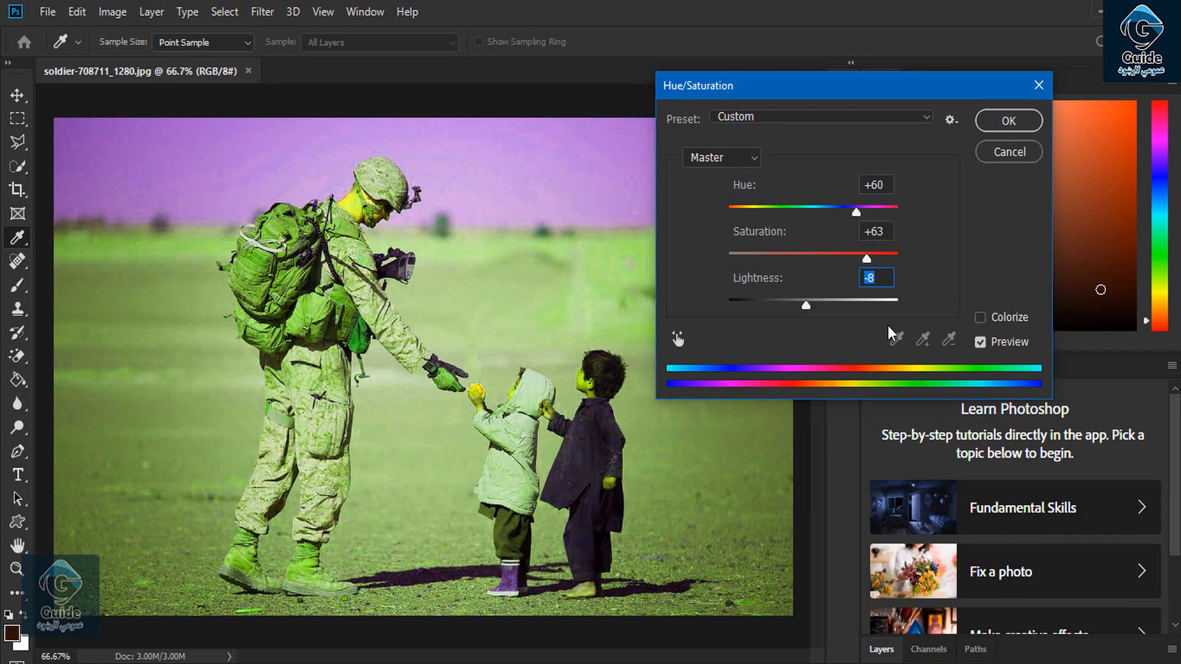
pyautogui.click(1006, 318)
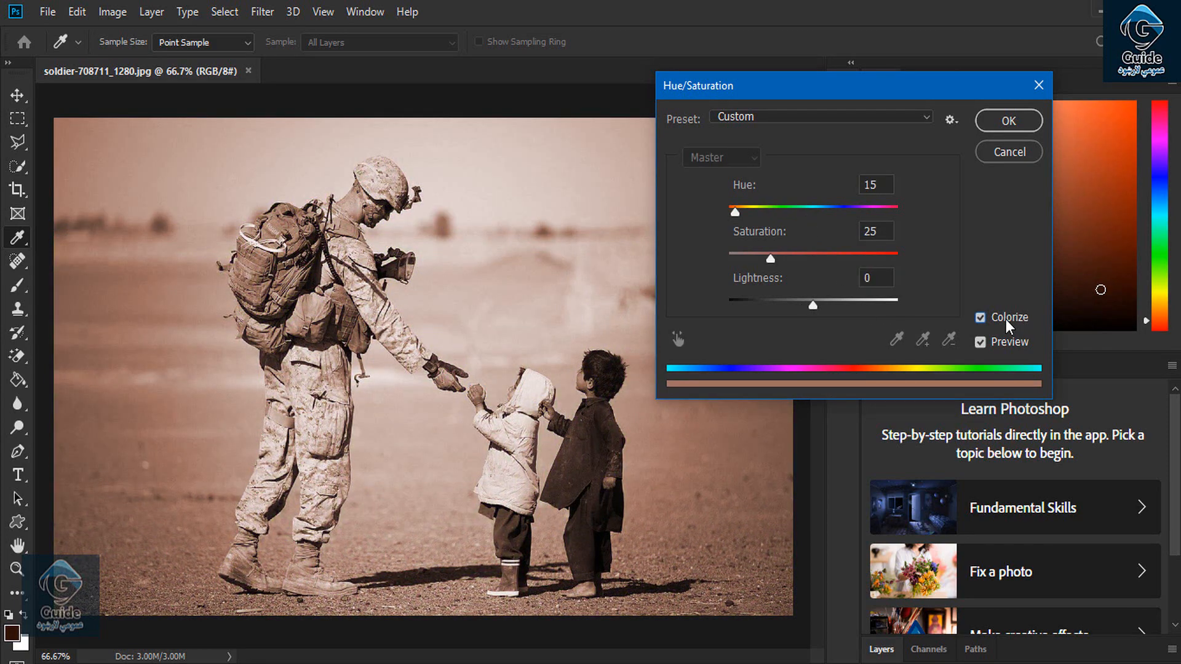
pyautogui.click(1006, 320)
# Try the Cyanotype, Increase Saturation More, Red Boost and Strong Saturation presets on the photo and cancel the adjustment
pyautogui.click(760, 117)
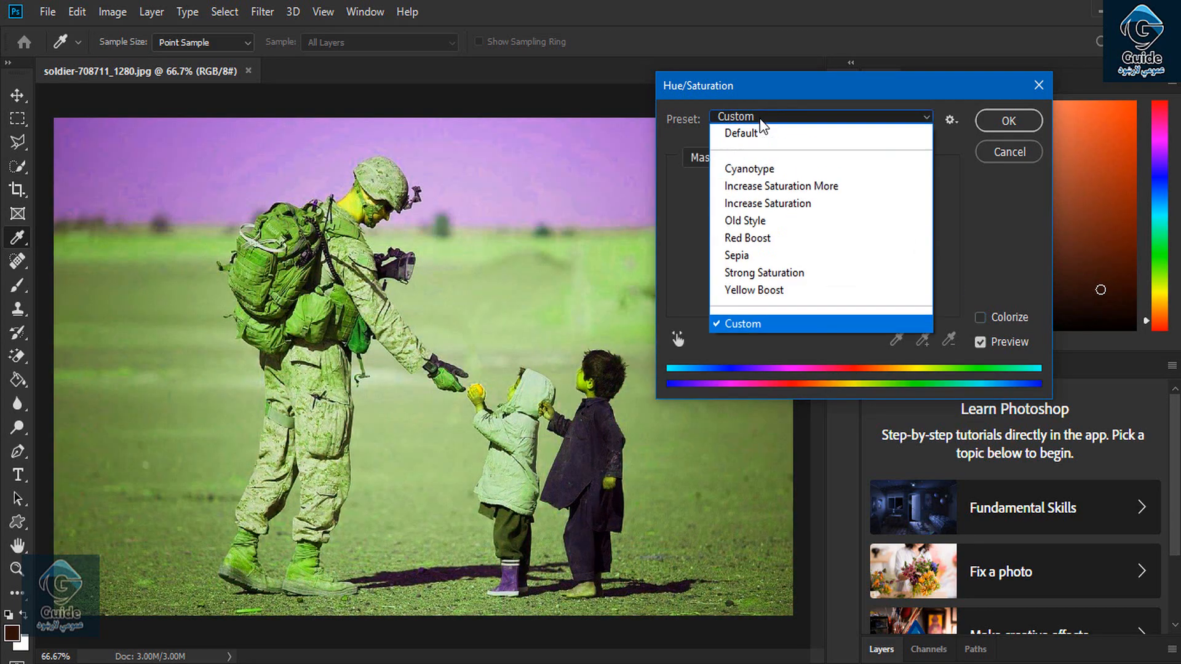
pyautogui.click(756, 168)
pyautogui.click(745, 115)
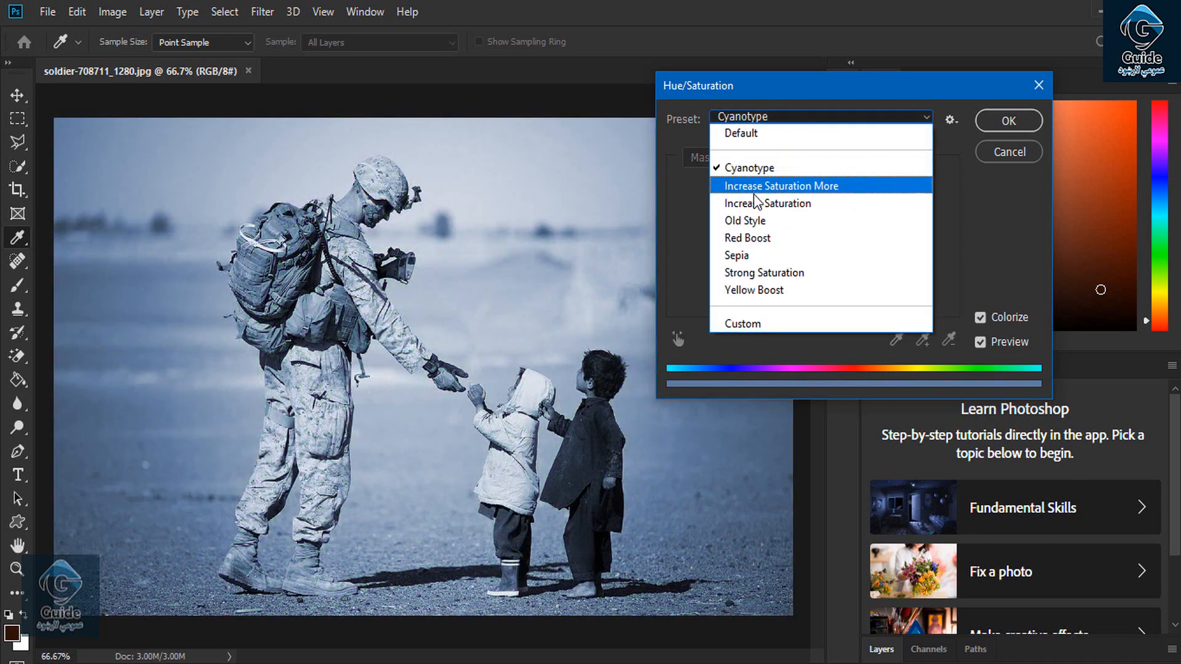
pyautogui.click(754, 186)
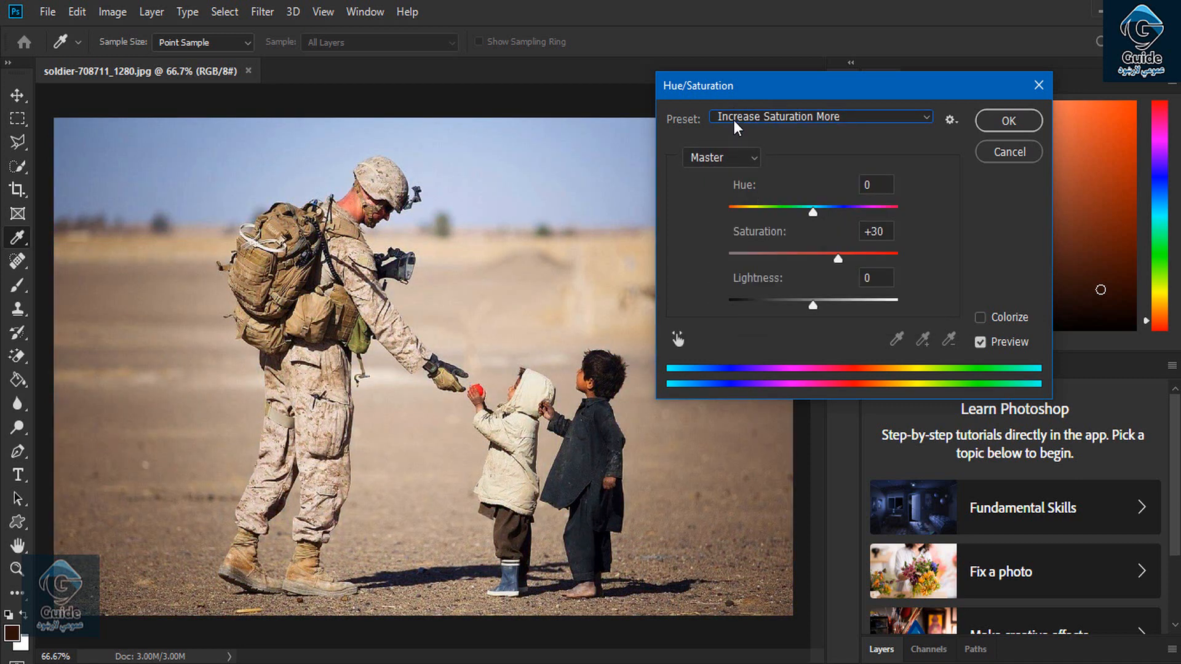
pyautogui.click(733, 120)
pyautogui.click(755, 237)
pyautogui.click(752, 115)
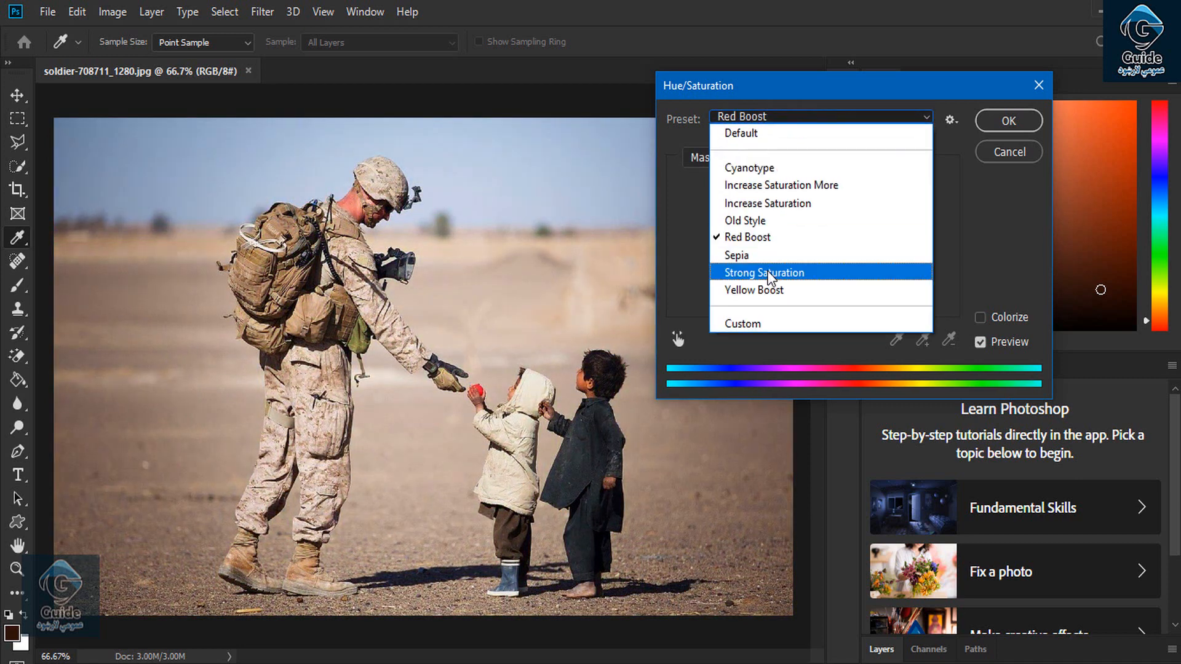
pyautogui.click(767, 269)
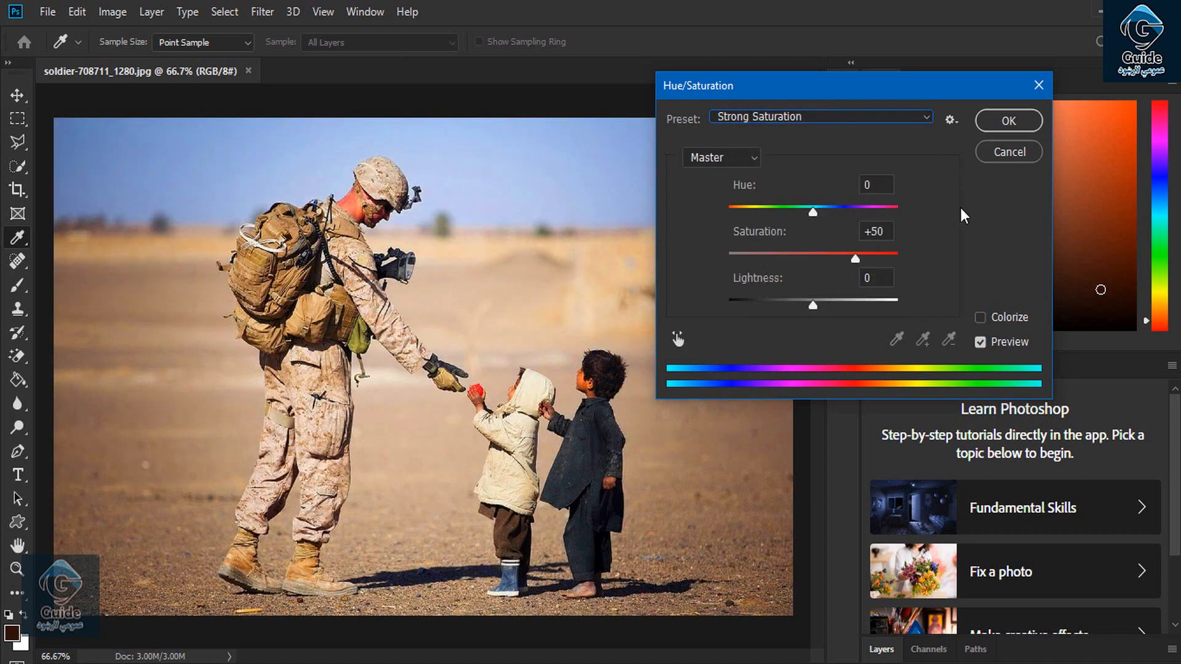
pyautogui.click(1008, 152)
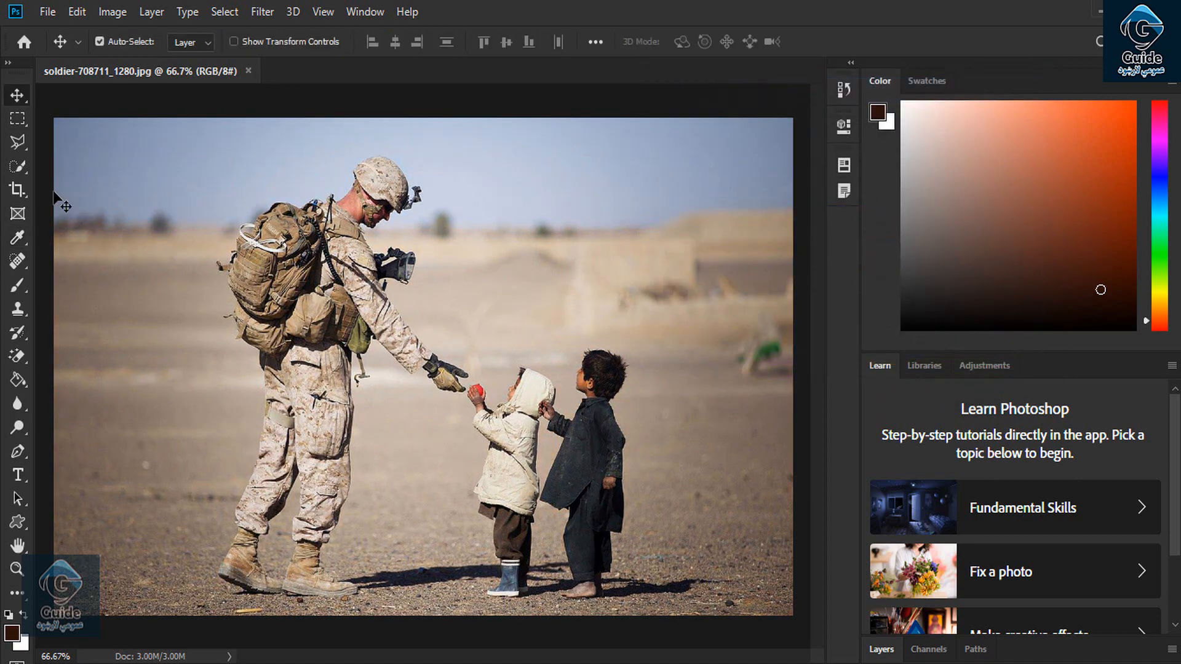
# Outline the taller boy's dark outfit with the Polygonal Lasso tool, leaving out his head, hands and feet, and close the selection
pyautogui.click(19, 139)
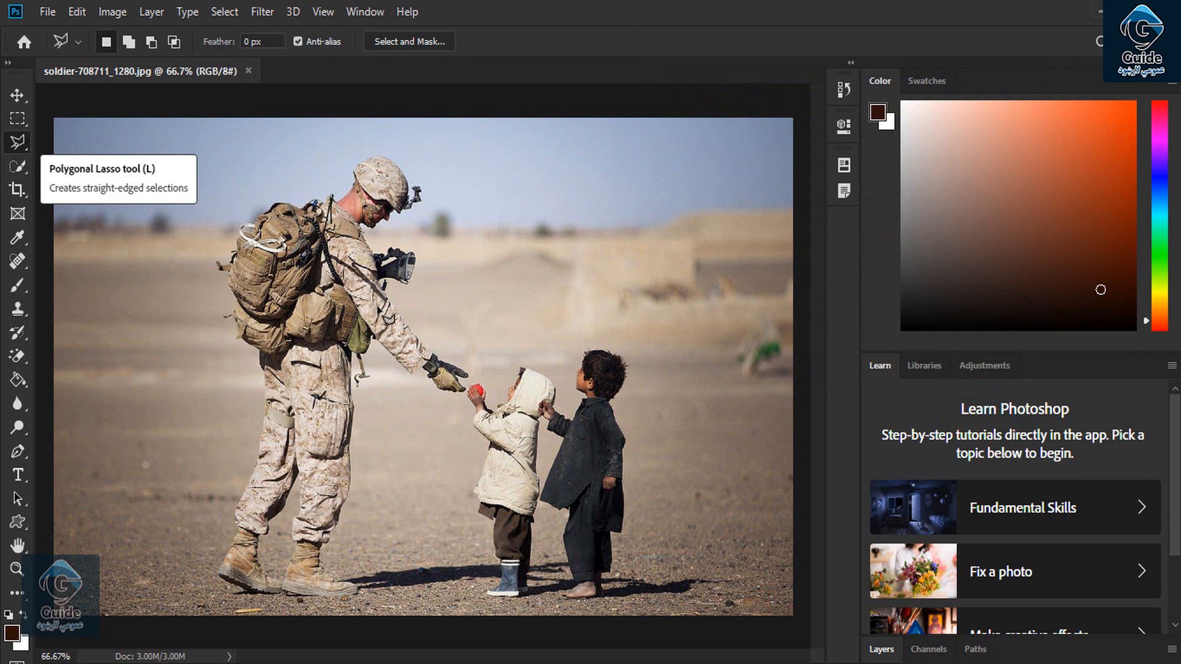
pyautogui.hotkey('ctrl', '+')
pyautogui.hotkey('ctrl', '+')
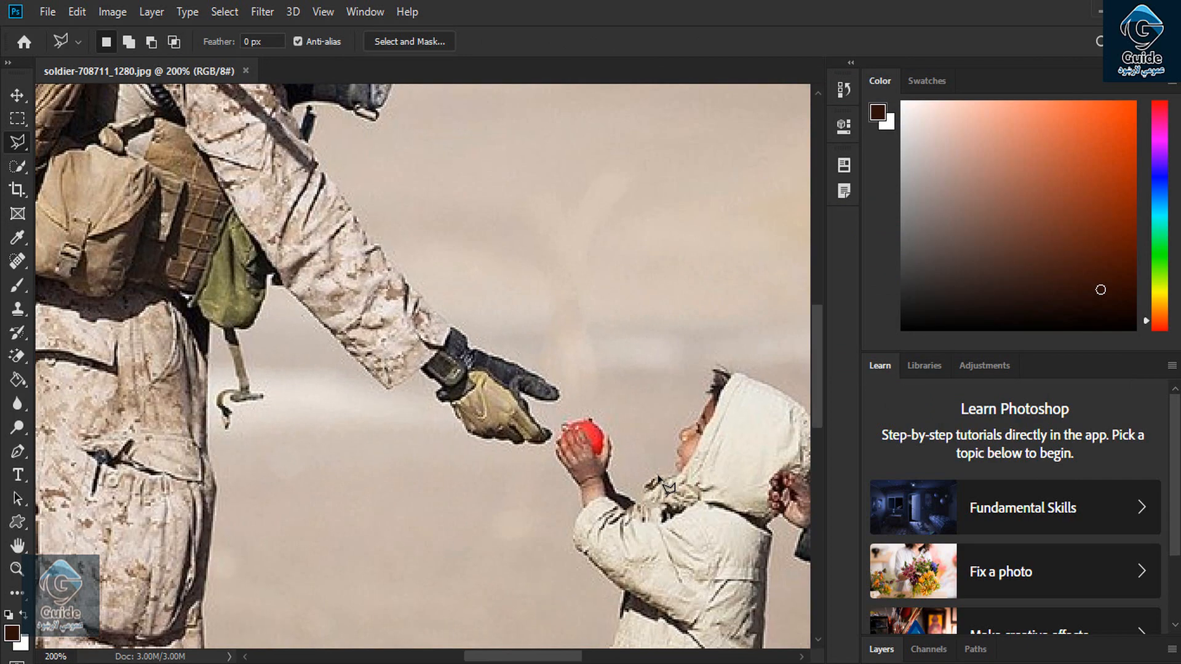
pyautogui.moveTo(501, 656); pyautogui.dragTo(580, 657)
pyautogui.moveTo(818, 337); pyautogui.dragTo(813, 409)
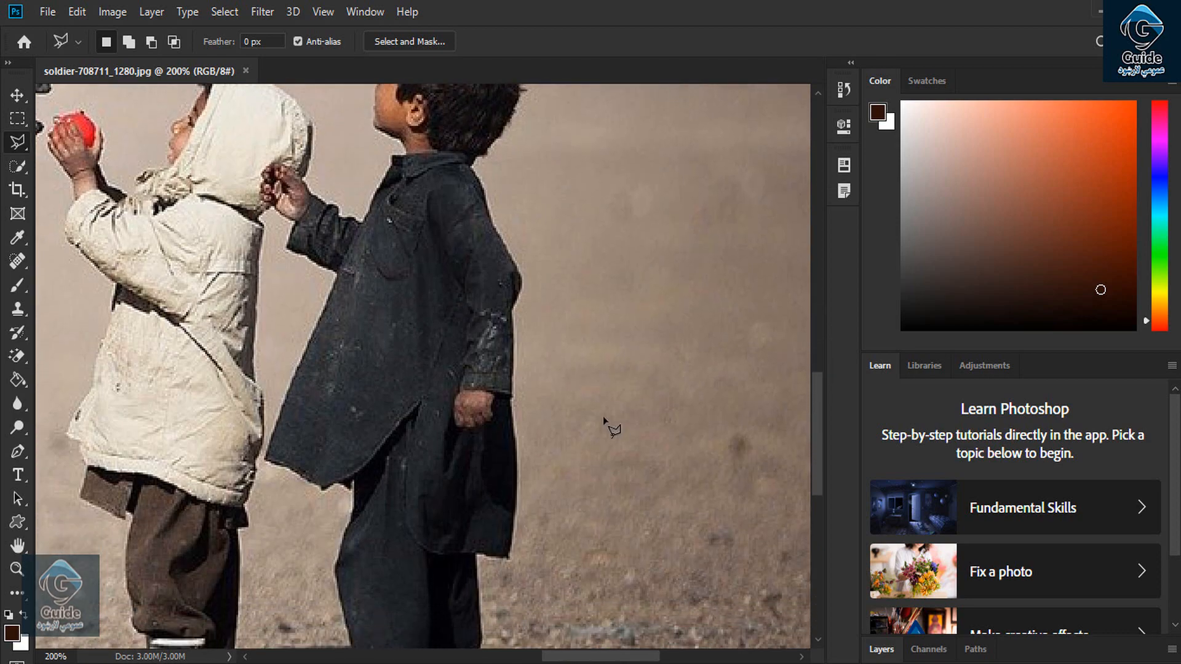
pyautogui.hotkey('ctrl', '-')
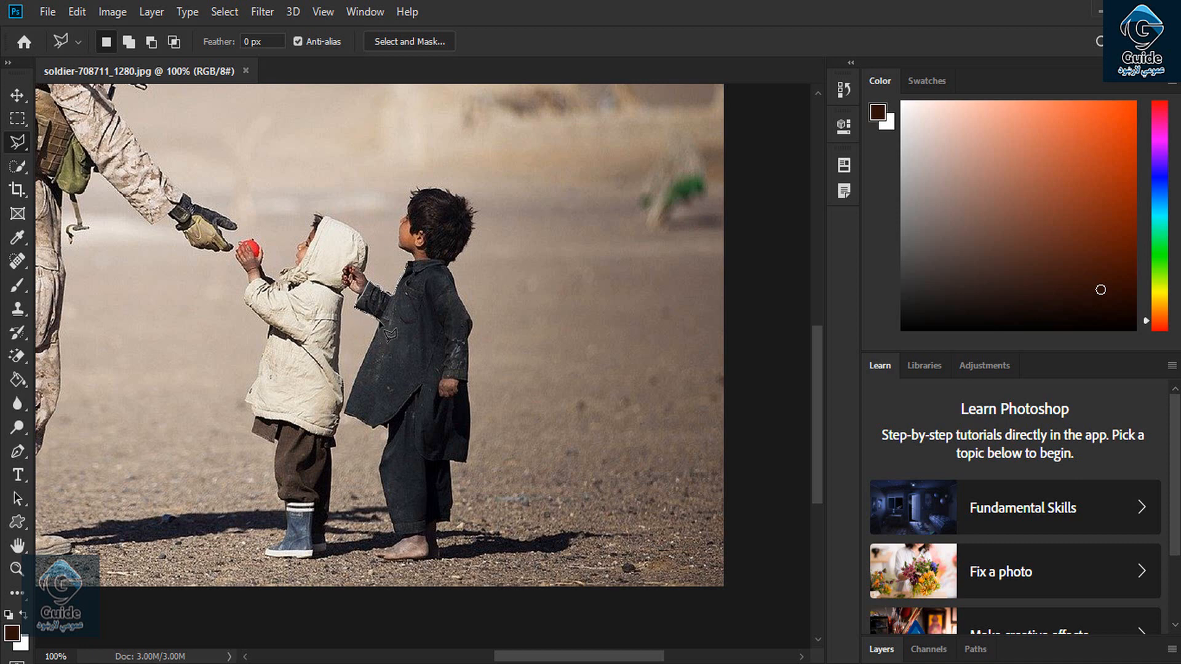
pyautogui.click(353, 424)
pyautogui.click(389, 425)
pyautogui.click(388, 439)
pyautogui.click(379, 466)
pyautogui.click(395, 534)
pyautogui.click(425, 533)
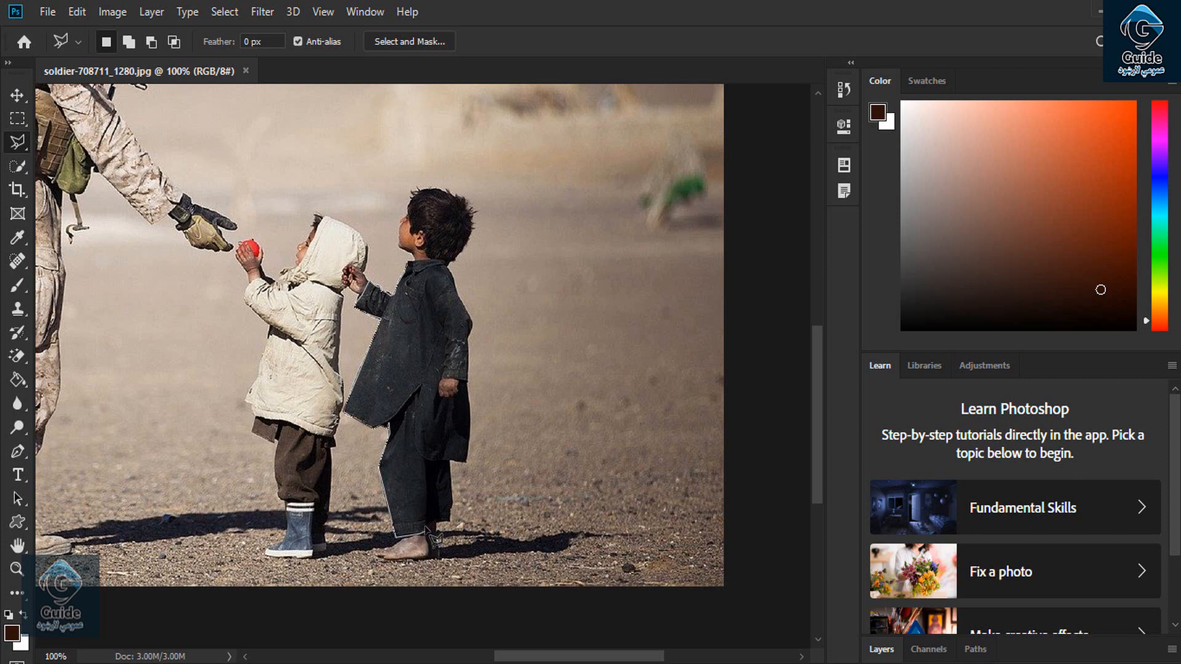
pyautogui.click(435, 521)
pyautogui.click(452, 462)
pyautogui.click(468, 462)
pyautogui.click(467, 380)
pyautogui.click(458, 381)
pyautogui.click(439, 381)
pyautogui.click(439, 398)
pyautogui.click(458, 394)
pyautogui.click(459, 382)
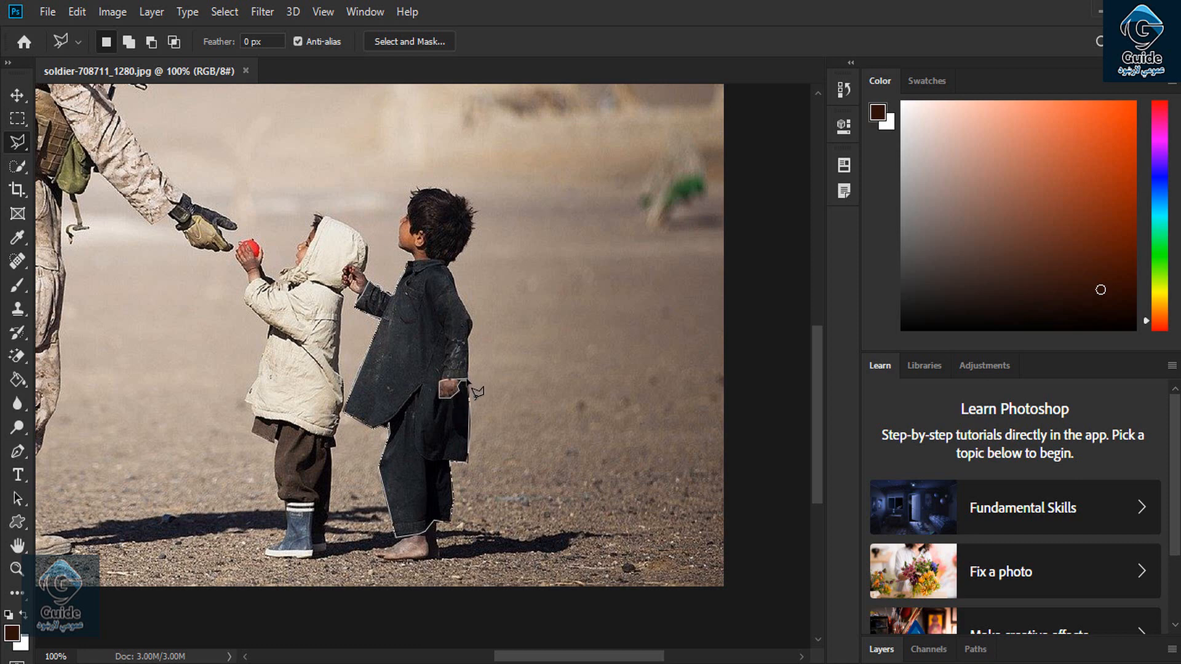
pyautogui.click(471, 321)
pyautogui.click(447, 264)
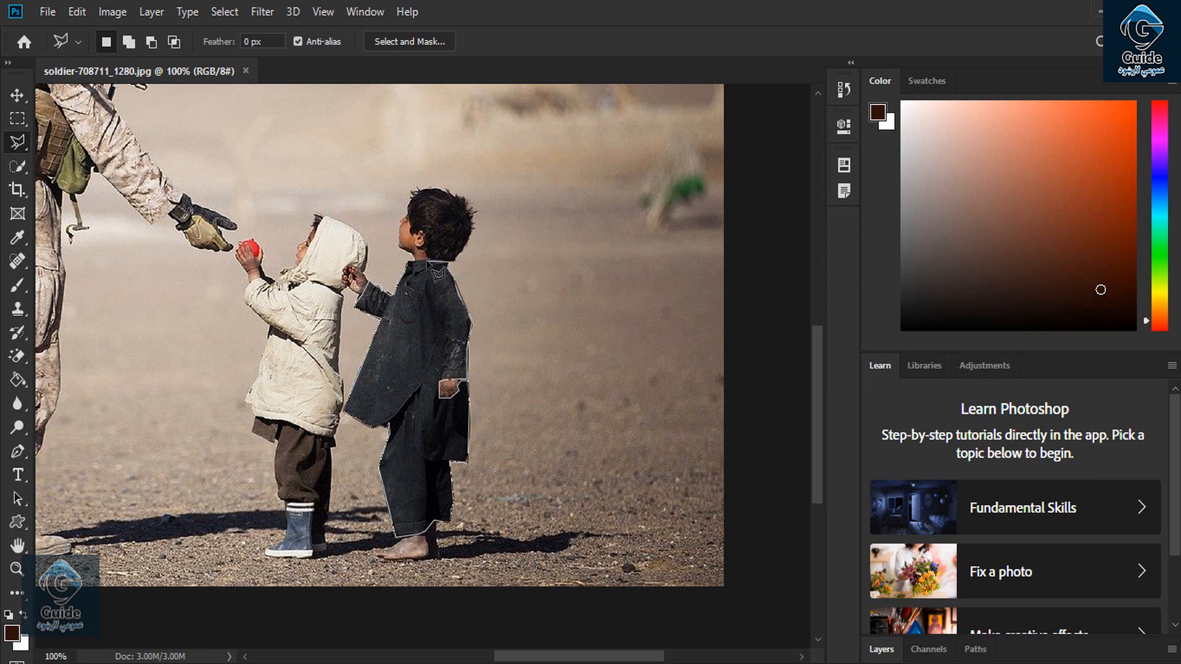
pyautogui.click(419, 268)
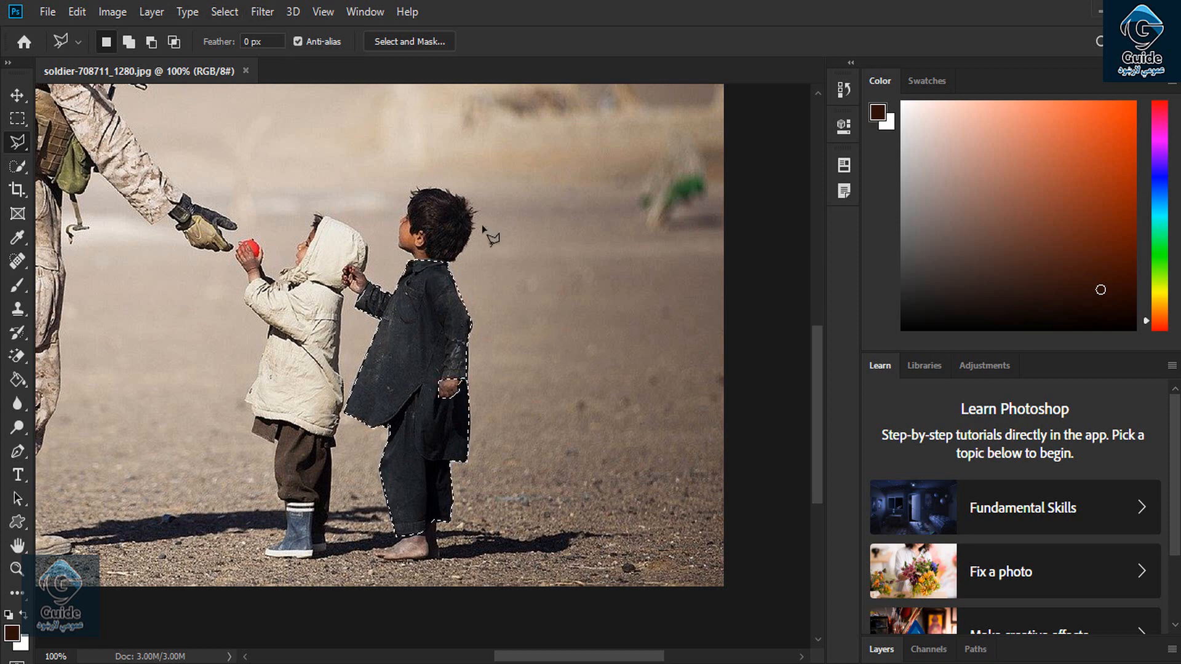
pyautogui.hotkey('ctrl', 'u')
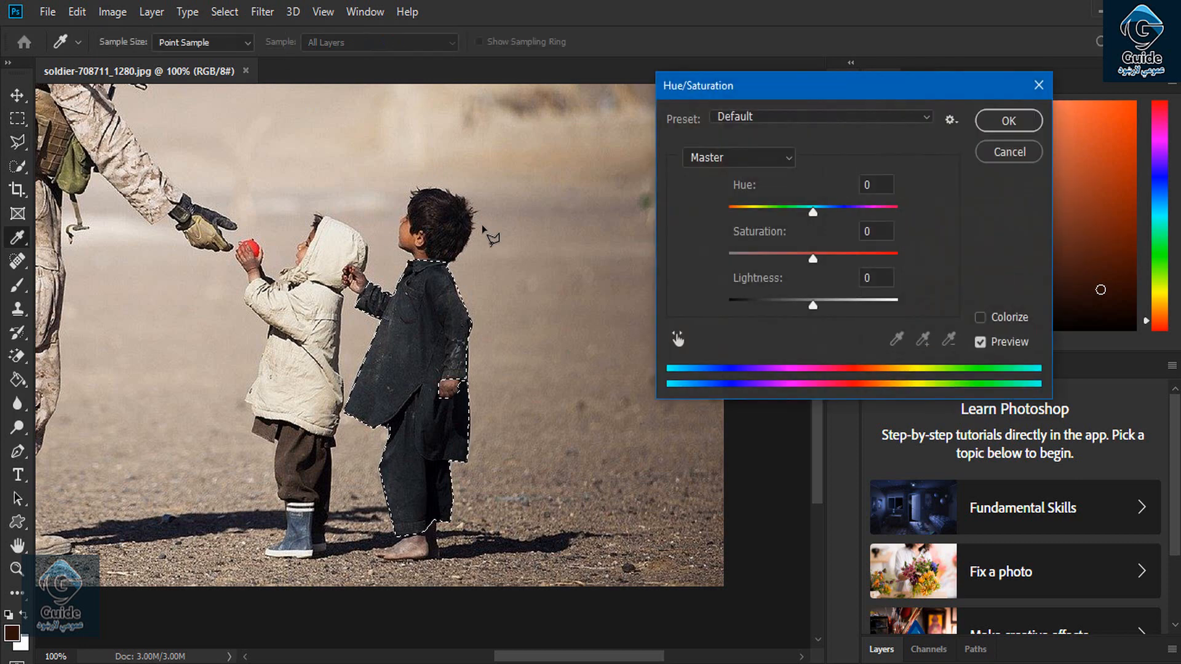
pyautogui.click(1008, 151)
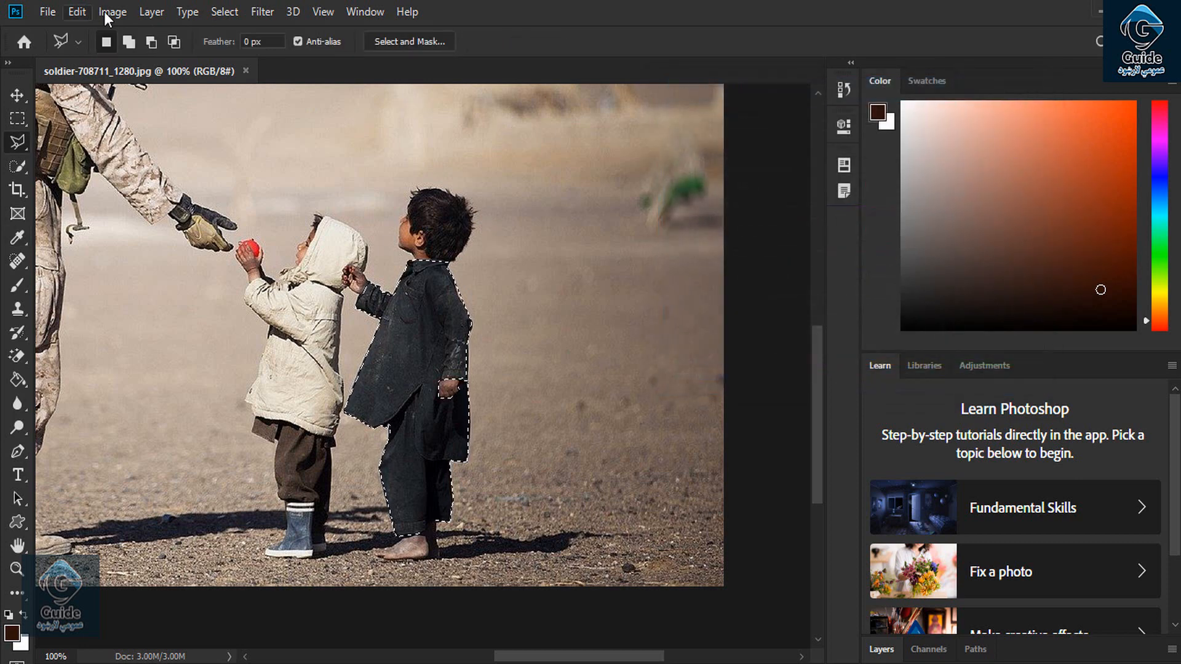
pyautogui.click(106, 13)
pyautogui.moveTo(188, 64)
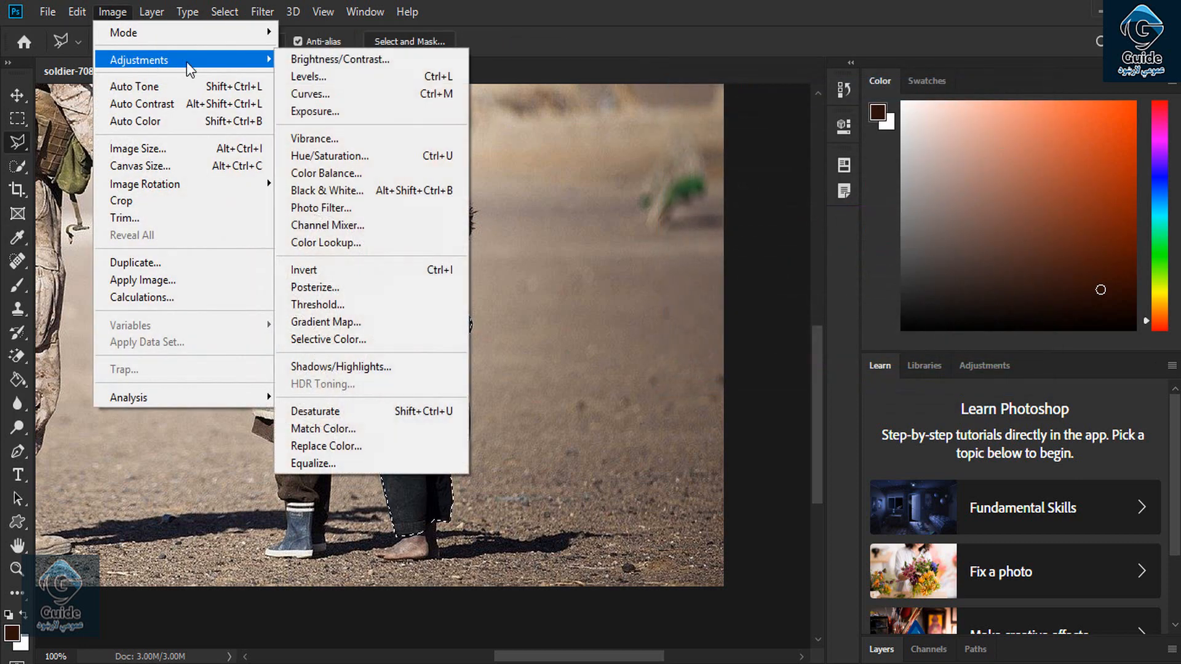
pyautogui.click(385, 156)
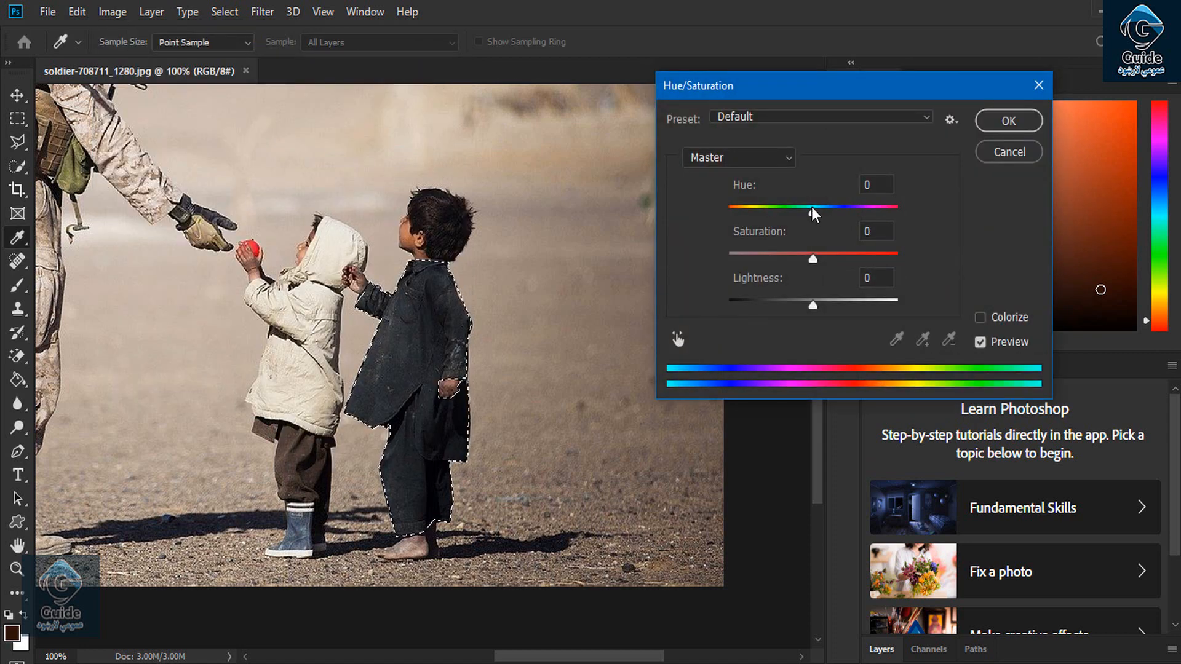
pyautogui.moveTo(812, 209); pyautogui.dragTo(851, 209)
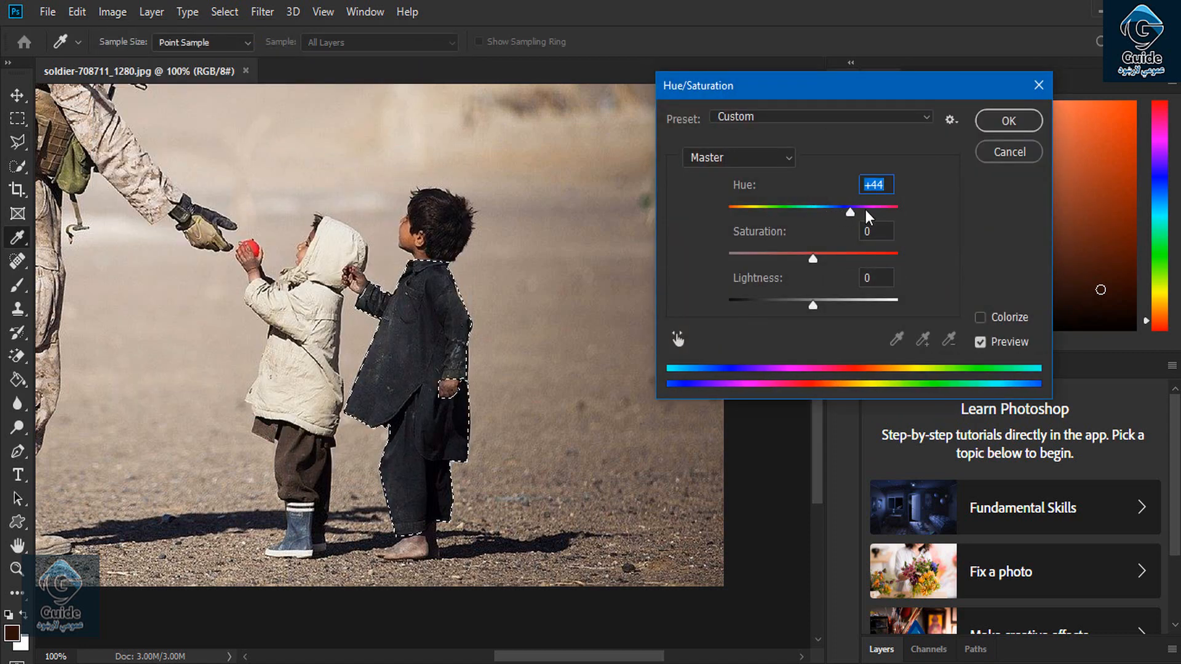
pyautogui.click(1005, 149)
# Unlock the Background layer and apply Hue/Saturation to the selected outfit with Hue -180, Saturation +41 and Lightness -51
pyautogui.click(877, 655)
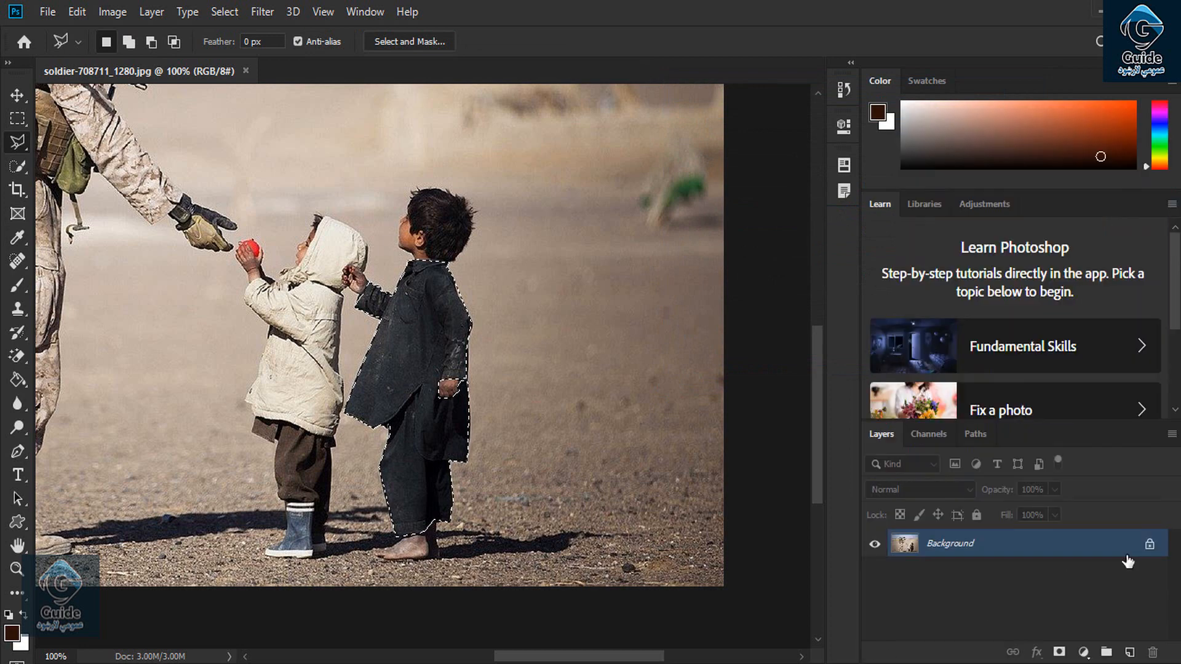
pyautogui.click(1152, 545)
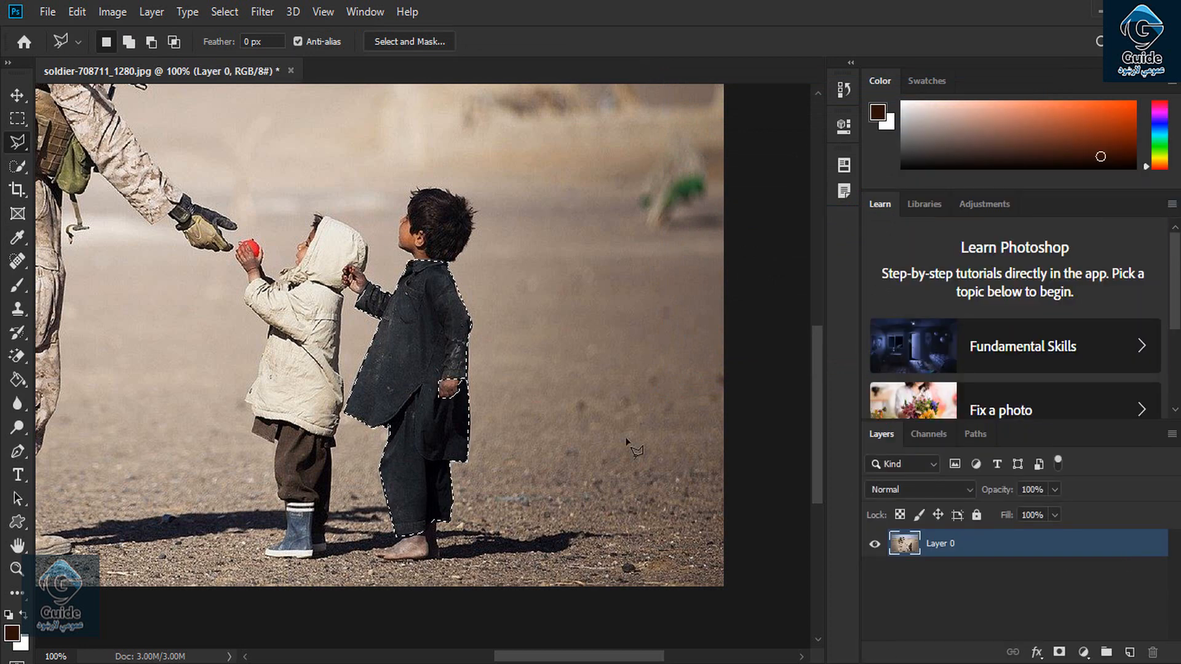
pyautogui.click(109, 12)
pyautogui.moveTo(161, 60)
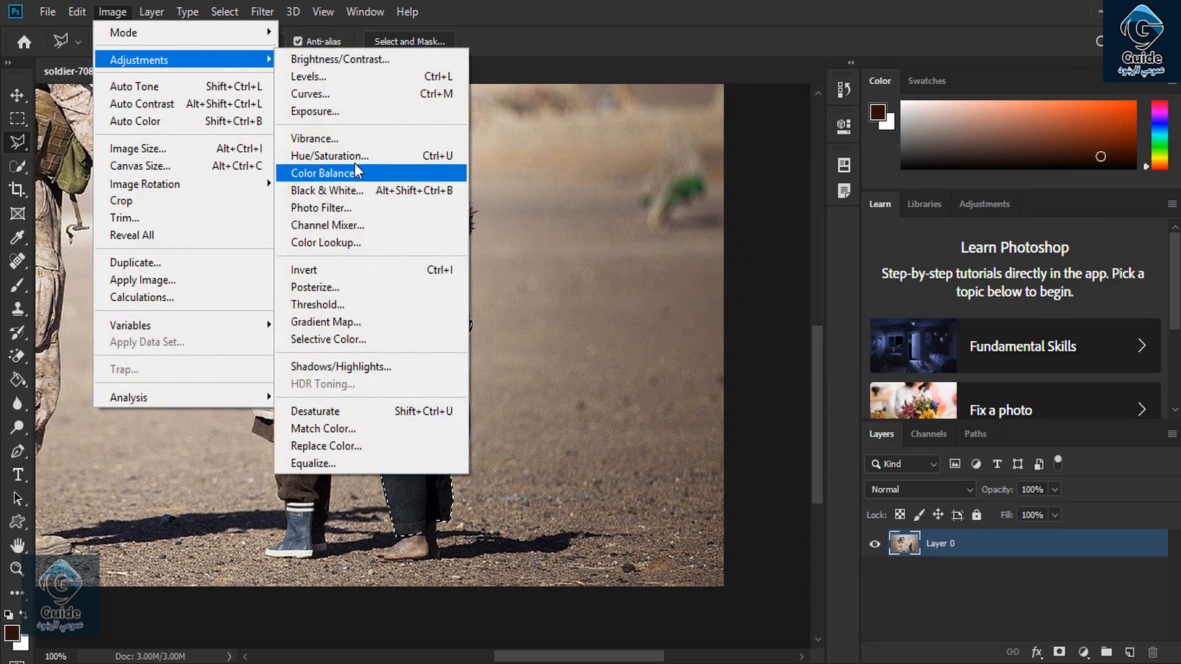
pyautogui.click(355, 157)
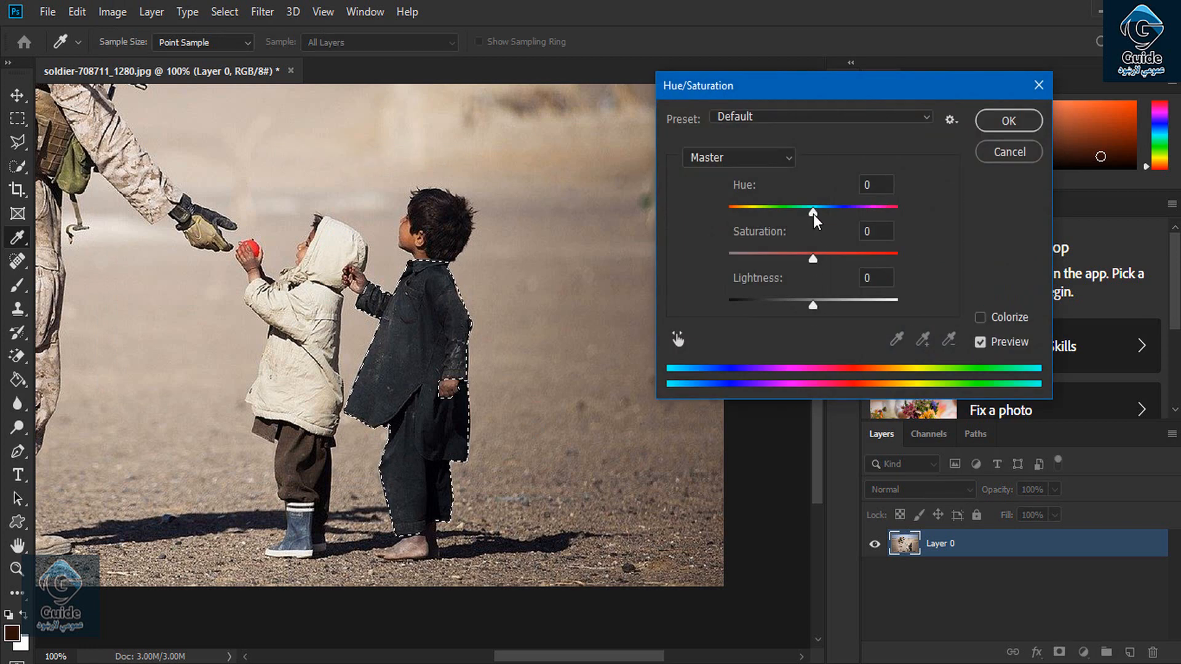
pyautogui.moveTo(814, 213); pyautogui.dragTo(728, 208)
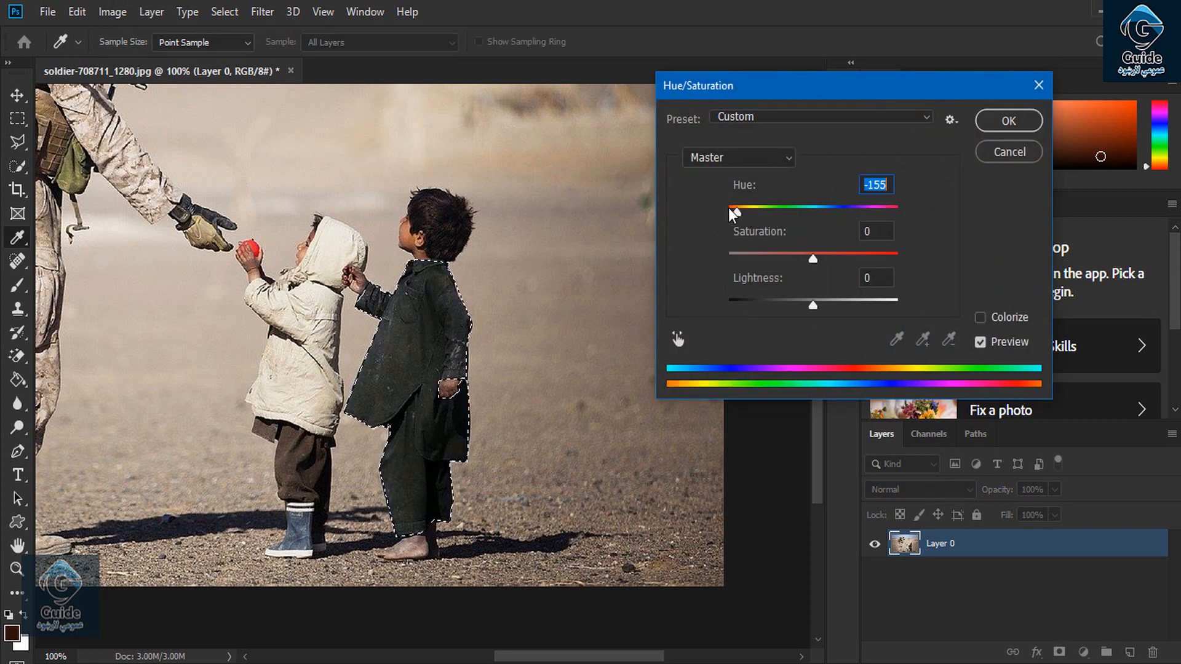
pyautogui.moveTo(813, 259); pyautogui.dragTo(835, 258)
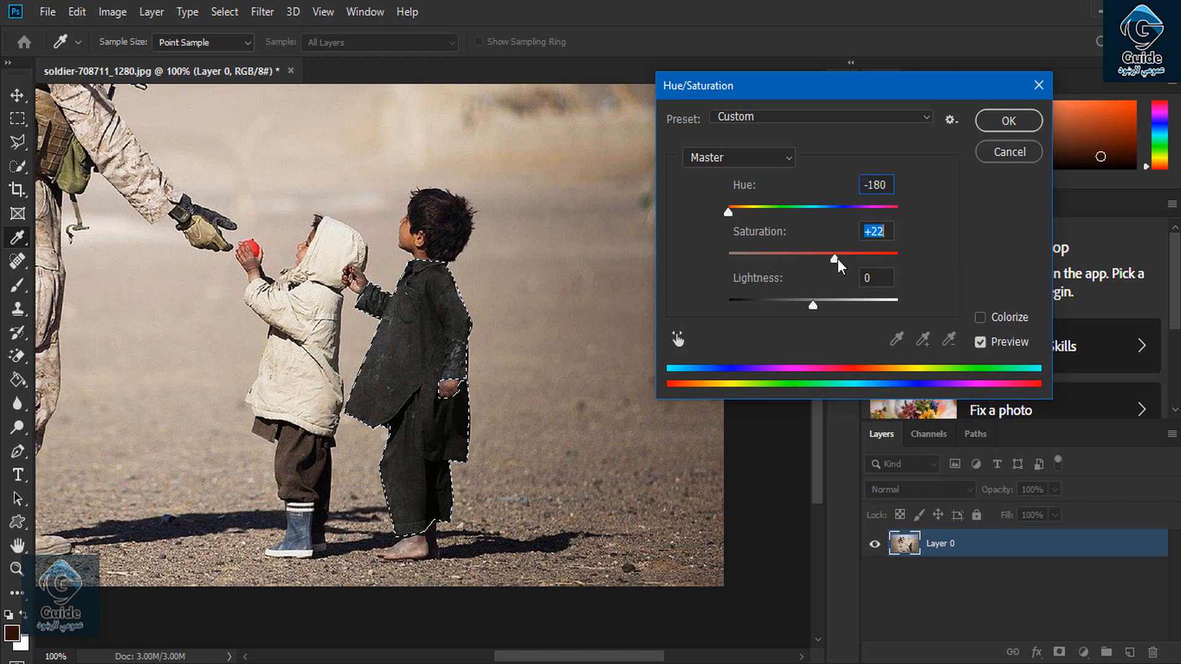
pyautogui.moveTo(810, 304); pyautogui.dragTo(770, 304)
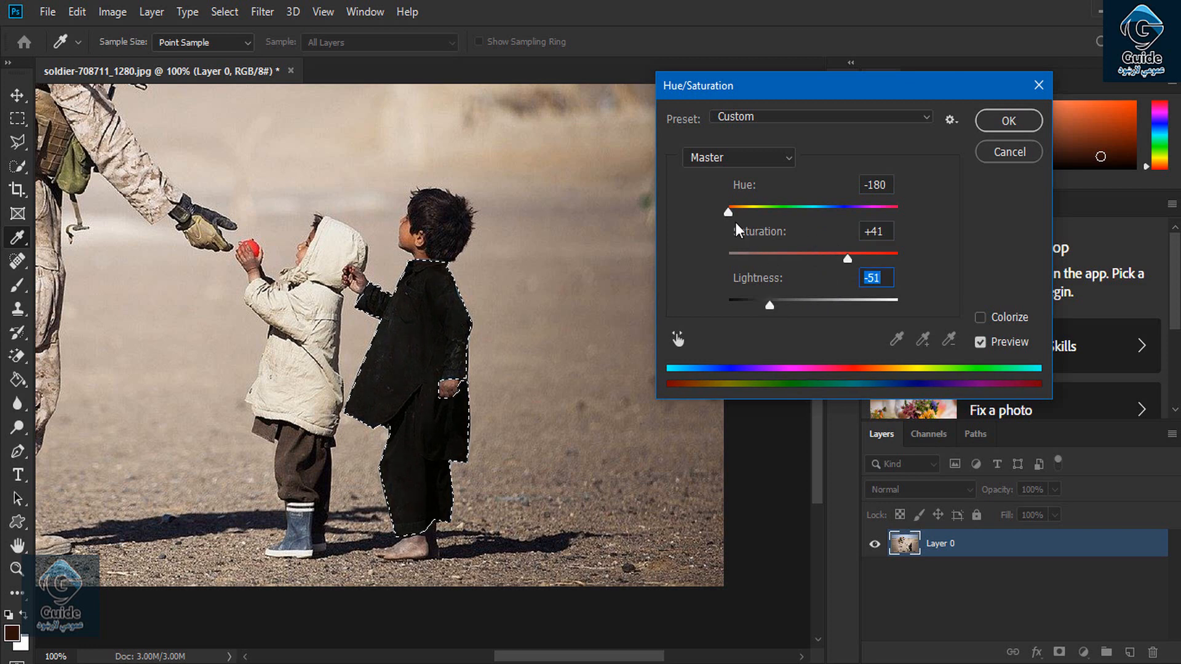
pyautogui.moveTo(730, 211)
pyautogui.mouseDown()
pyautogui.moveTo(873, 206)
pyautogui.moveTo(741, 208)
pyautogui.moveTo(751, 207)
pyautogui.mouseUp()
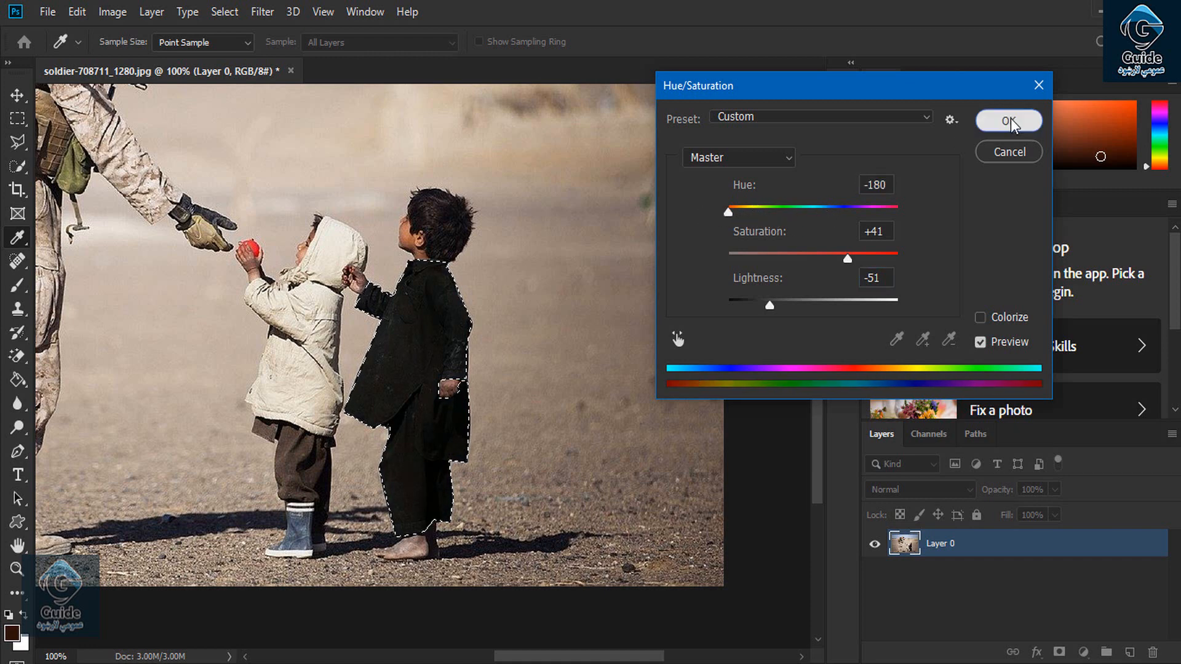
pyautogui.click(1009, 121)
# Clear the selection around the boy's recoloured outfit
pyautogui.press('l')
pyautogui.hotkey('ctrl', 'd')
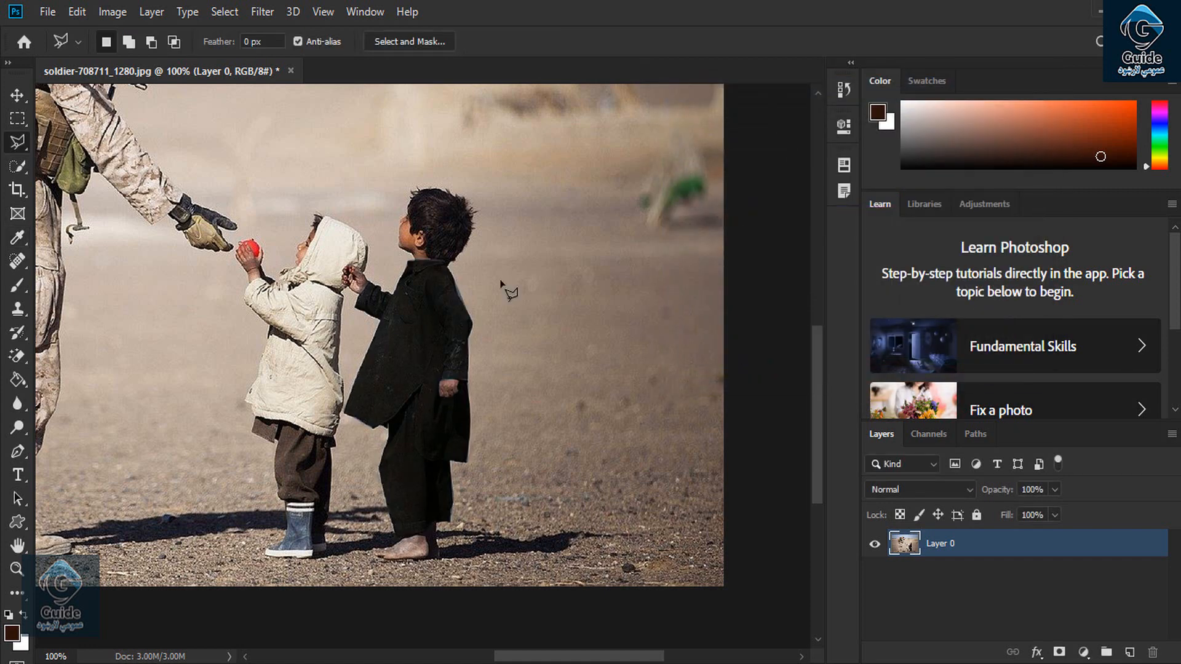
pyautogui.hotkey('ctrl', '-')
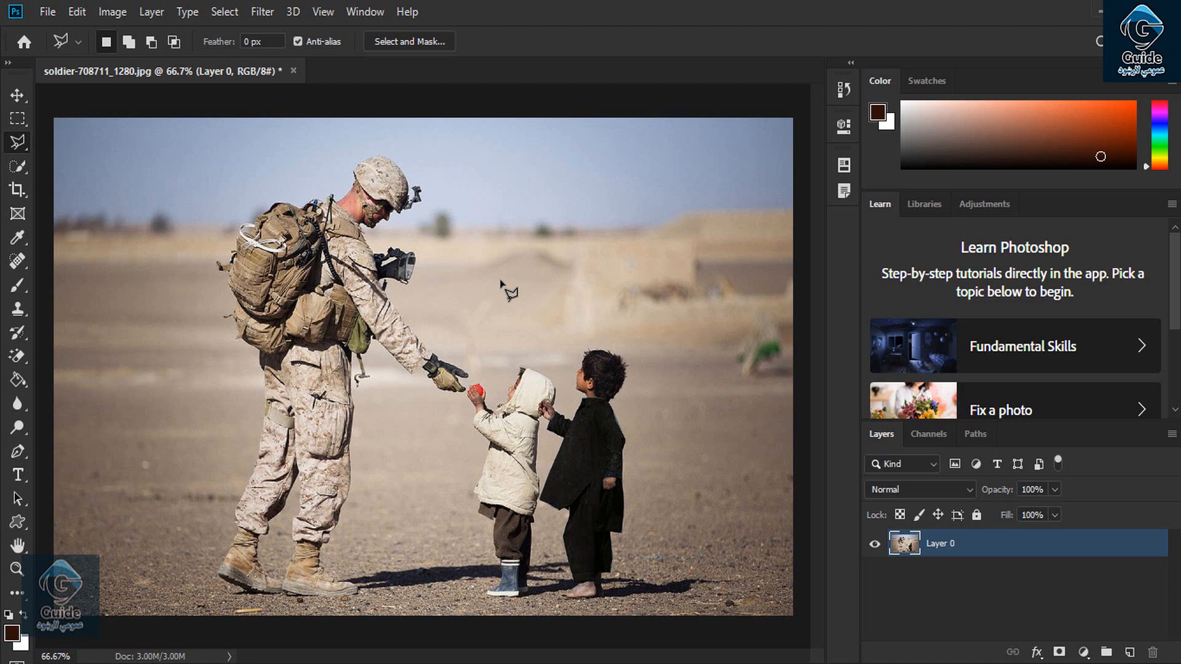
# Undo back to the selected outfit's original colour and redo its Hue/Saturation change
pyautogui.hotkey('ctrl', 'shift', 'd')
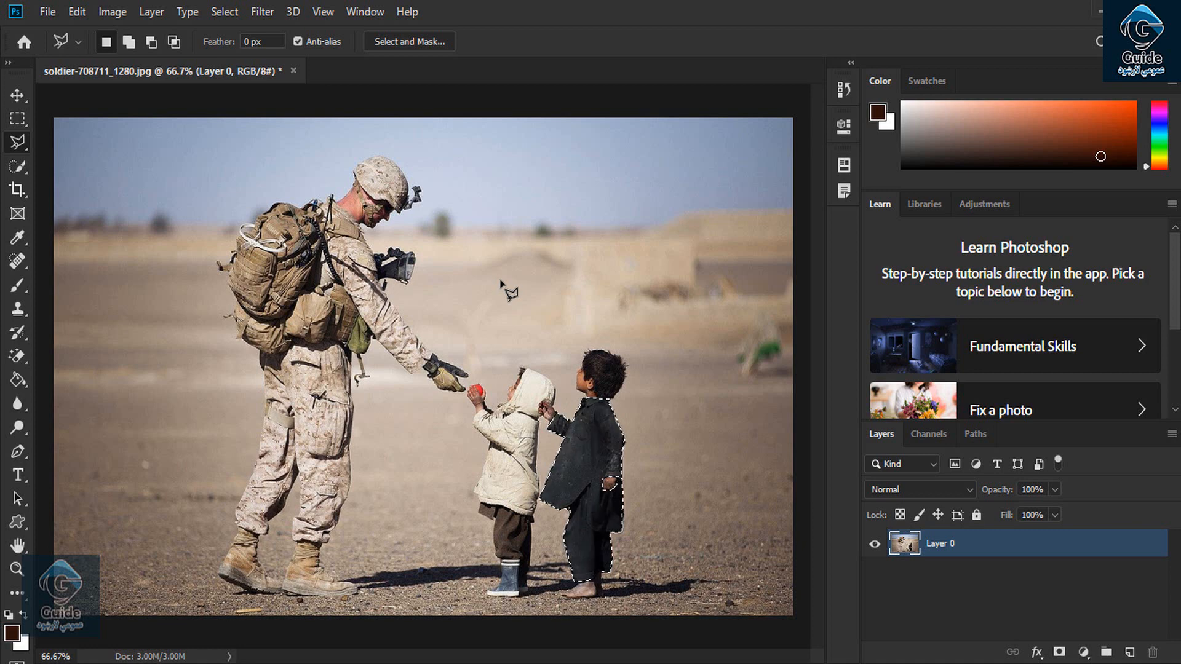
pyautogui.click(91, 14)
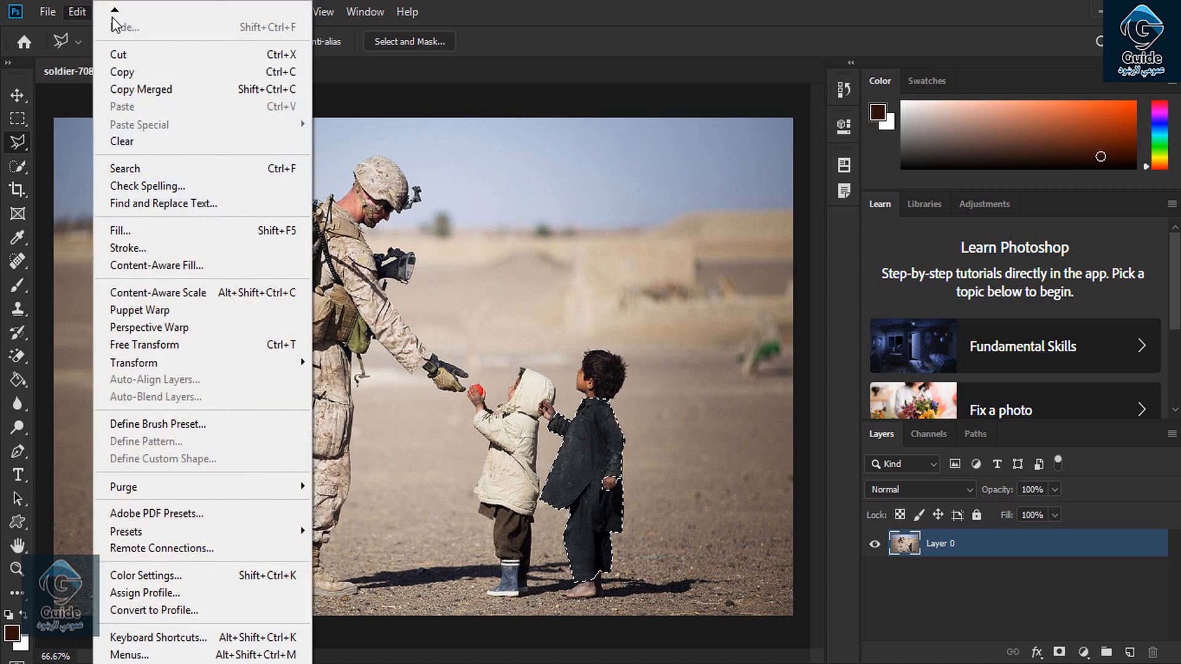
pyautogui.moveTo(114, 10)
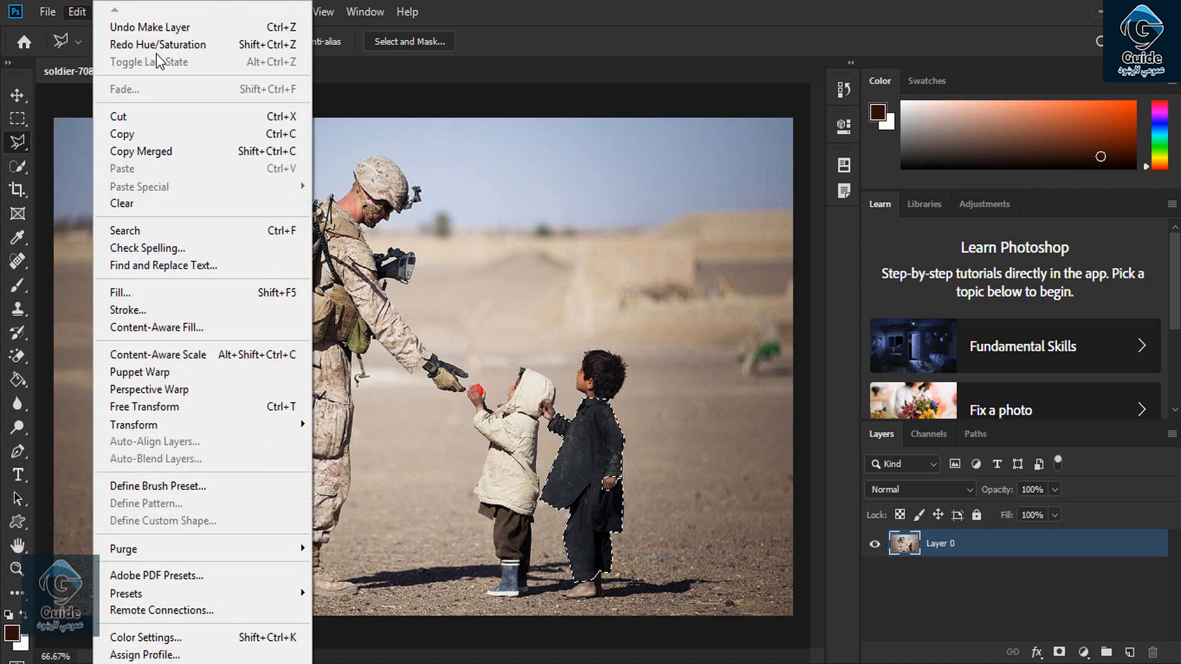
pyautogui.click(156, 46)
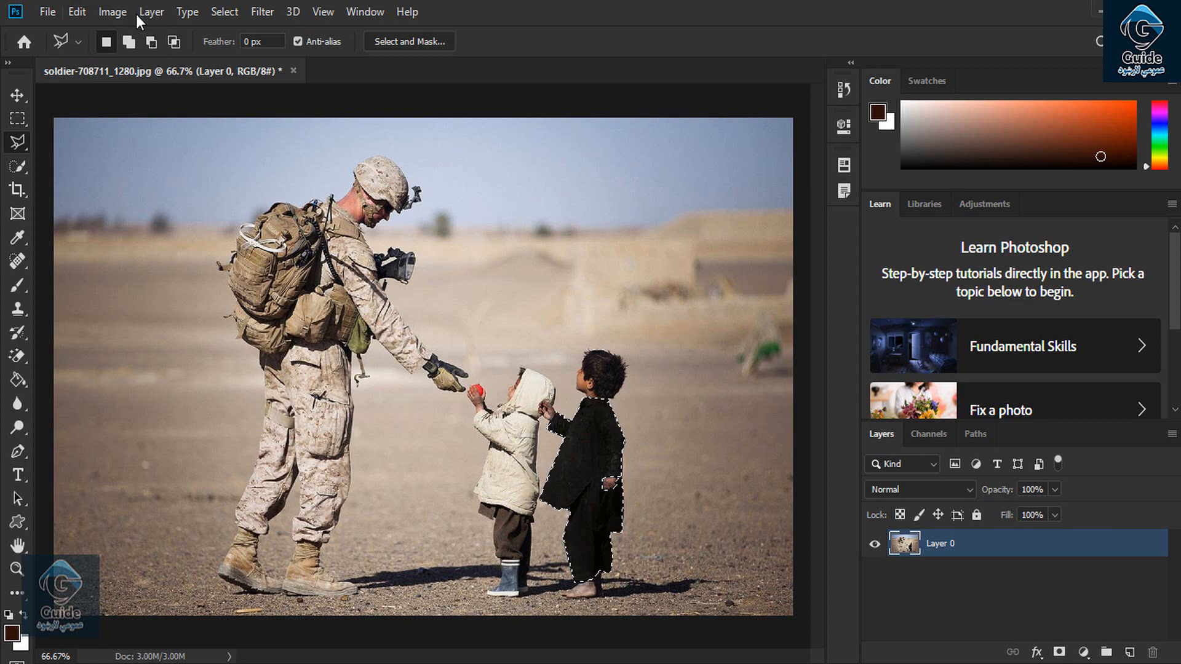
pyautogui.click(113, 12)
pyautogui.moveTo(162, 61)
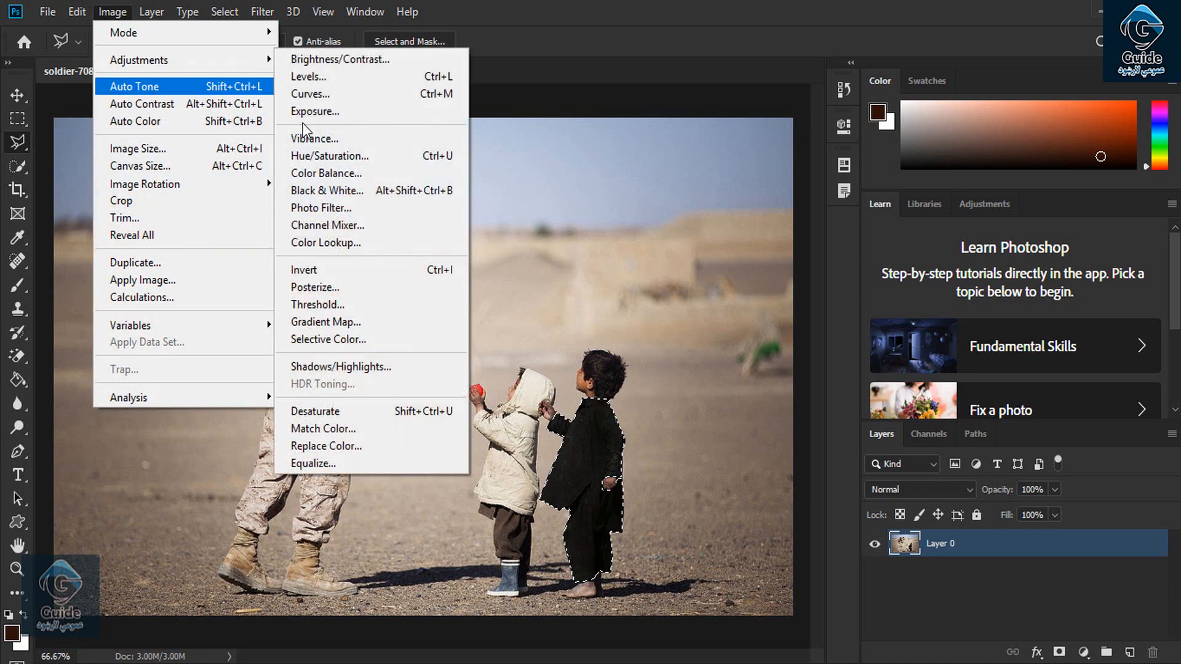
pyautogui.click(356, 174)
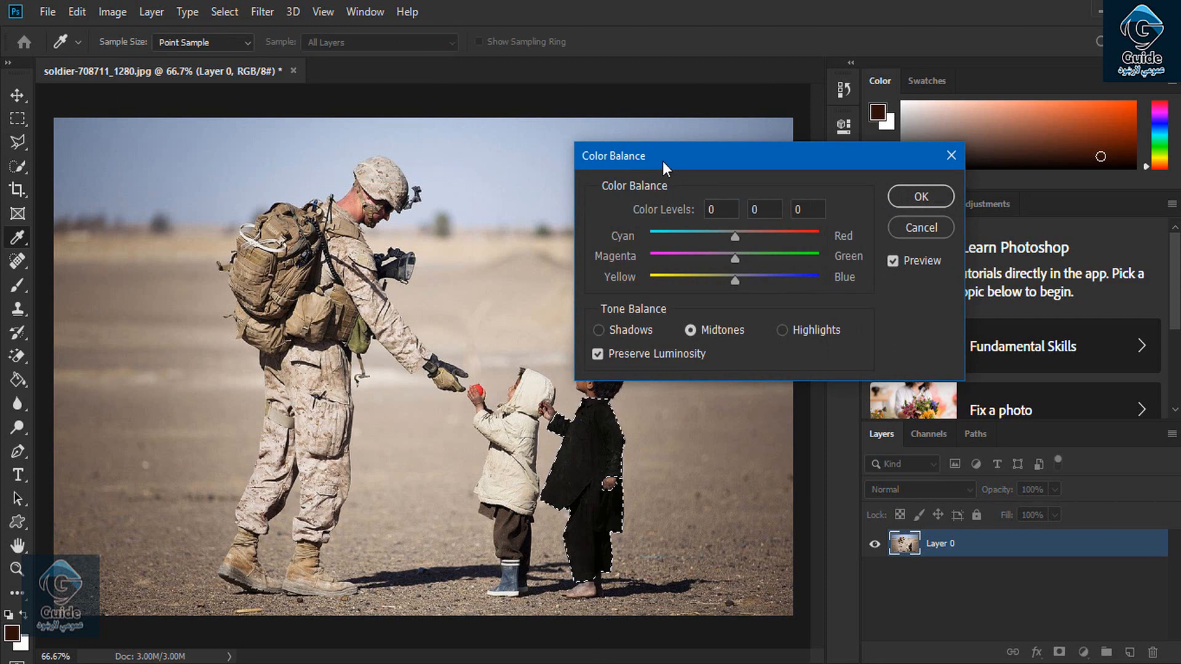
pyautogui.moveTo(663, 161); pyautogui.dragTo(714, 109)
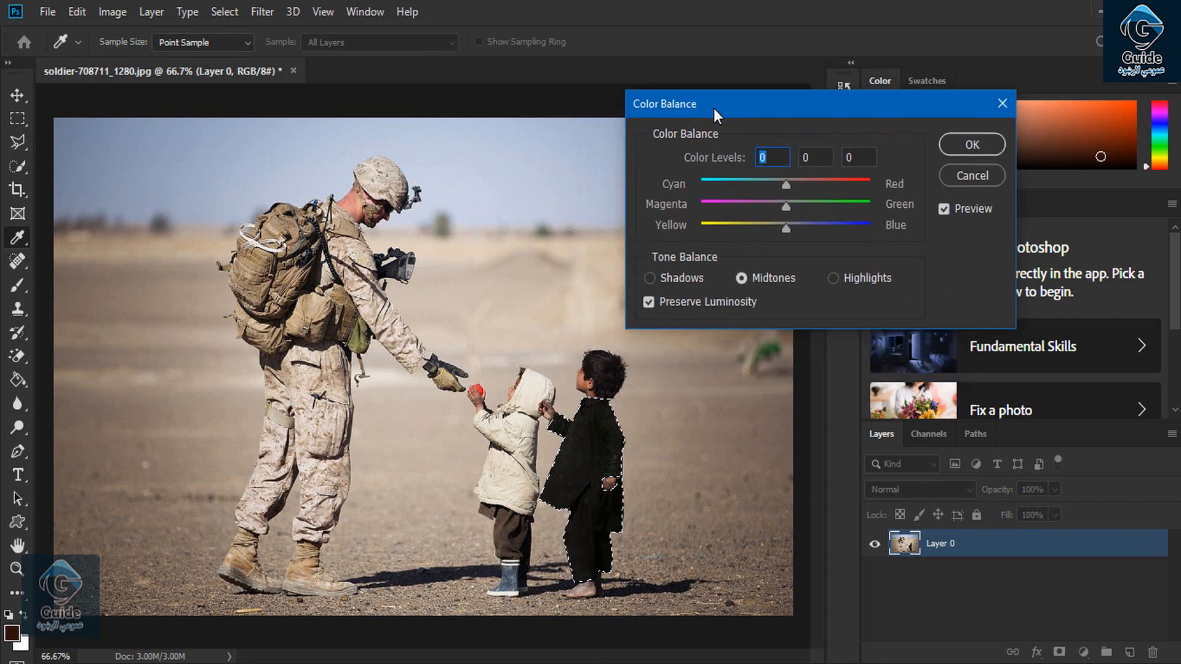
pyautogui.click(978, 177)
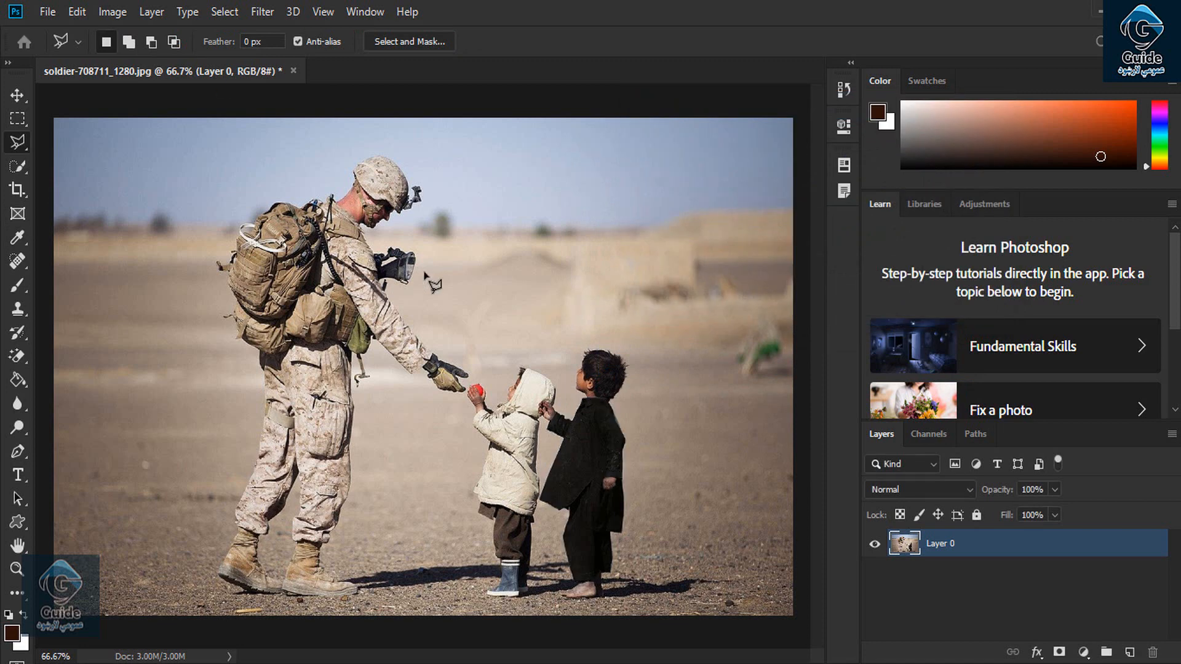
# Dismiss the new document setup and check the shortcut assigned to the New command in the keyboard shortcut settings
pyautogui.hotkey('ctrl', 'n')
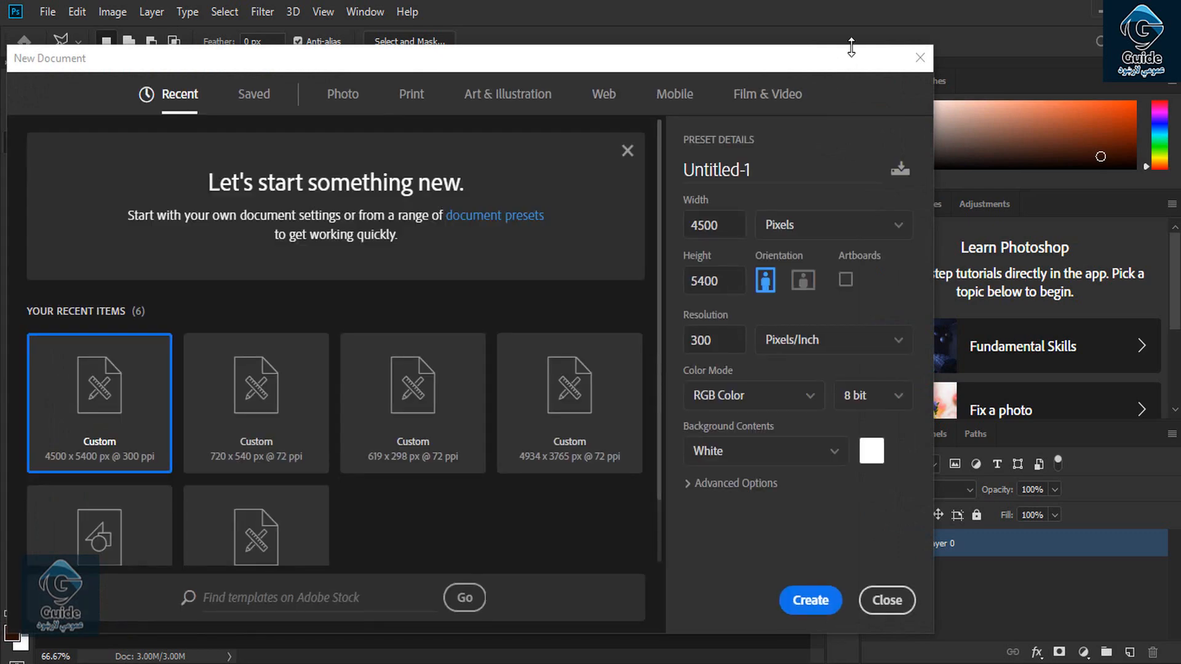
pyautogui.click(919, 54)
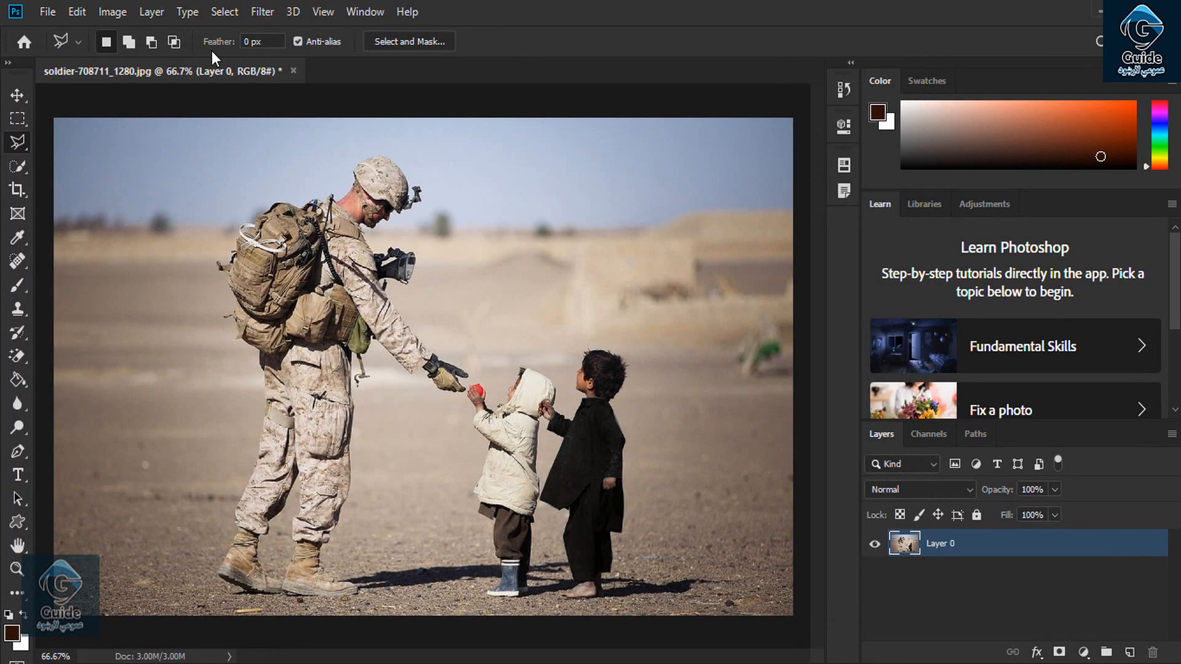
pyautogui.click(80, 13)
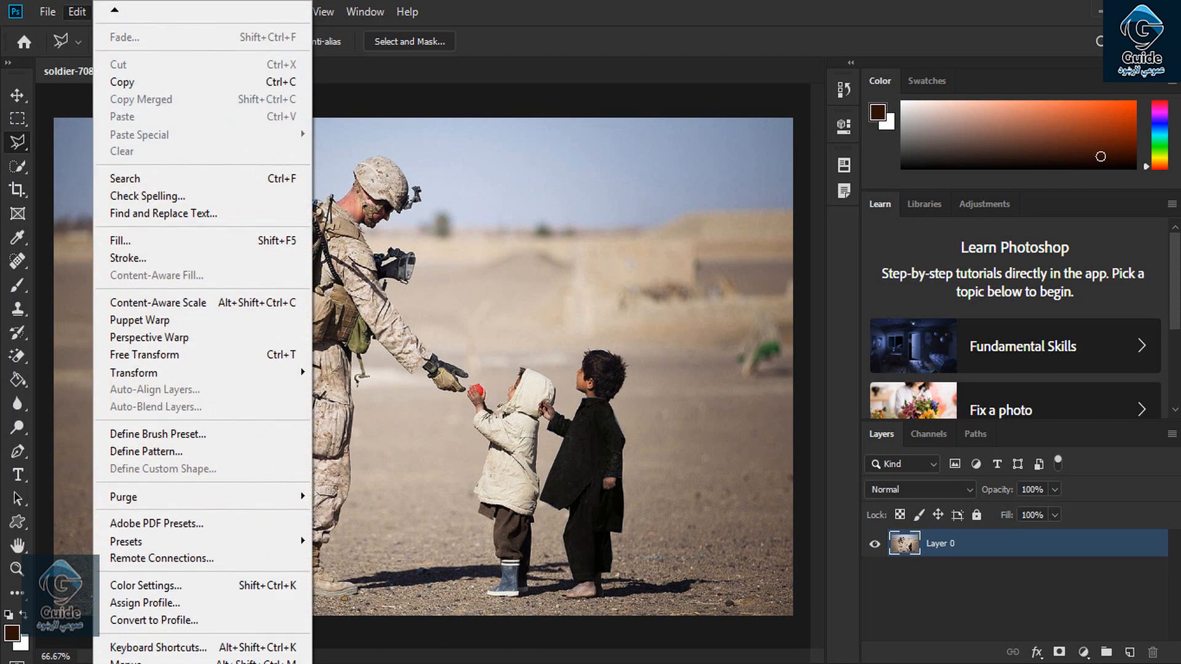
pyautogui.click(168, 634)
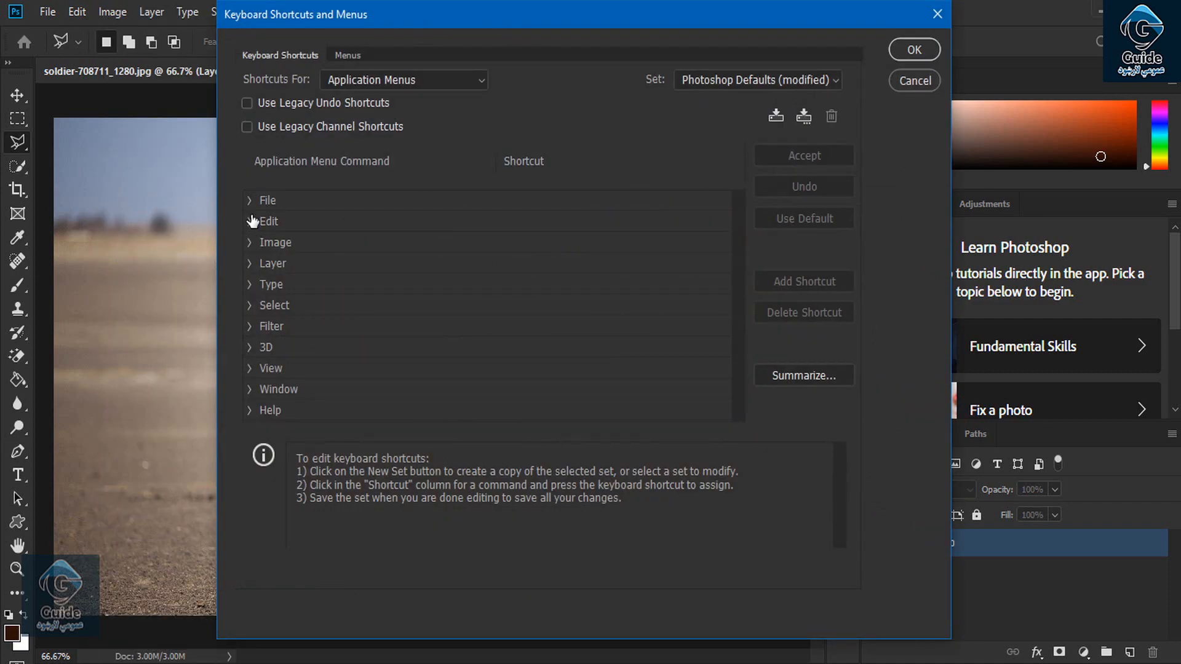
pyautogui.click(250, 200)
pyautogui.click(516, 223)
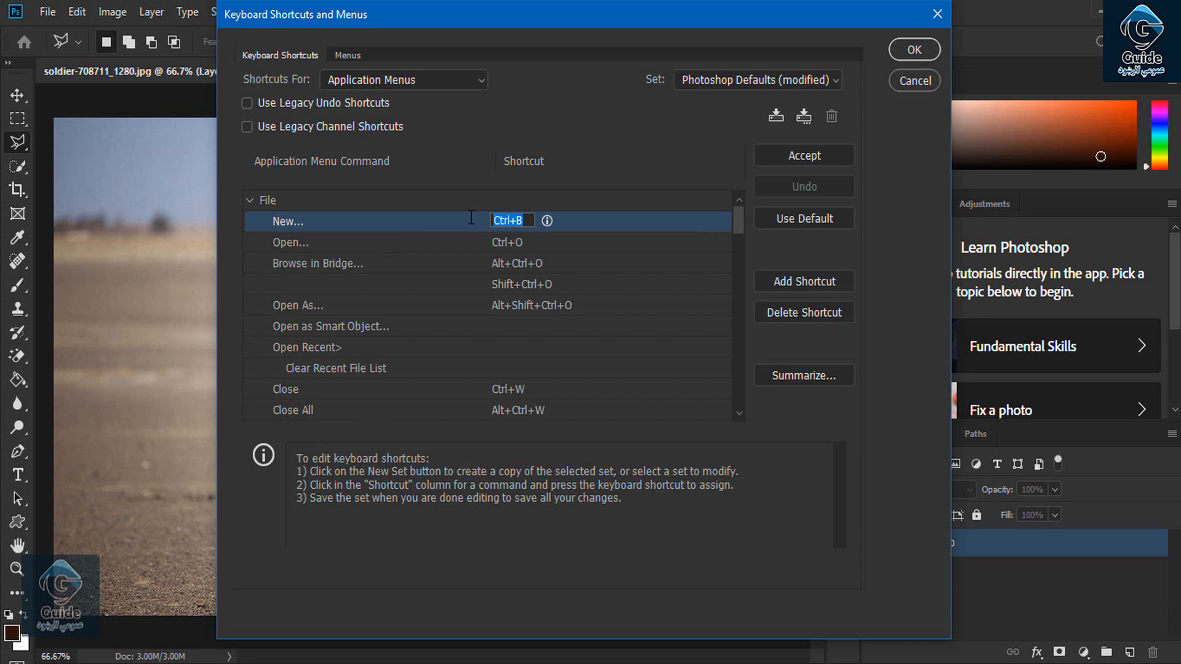
pyautogui.click(915, 48)
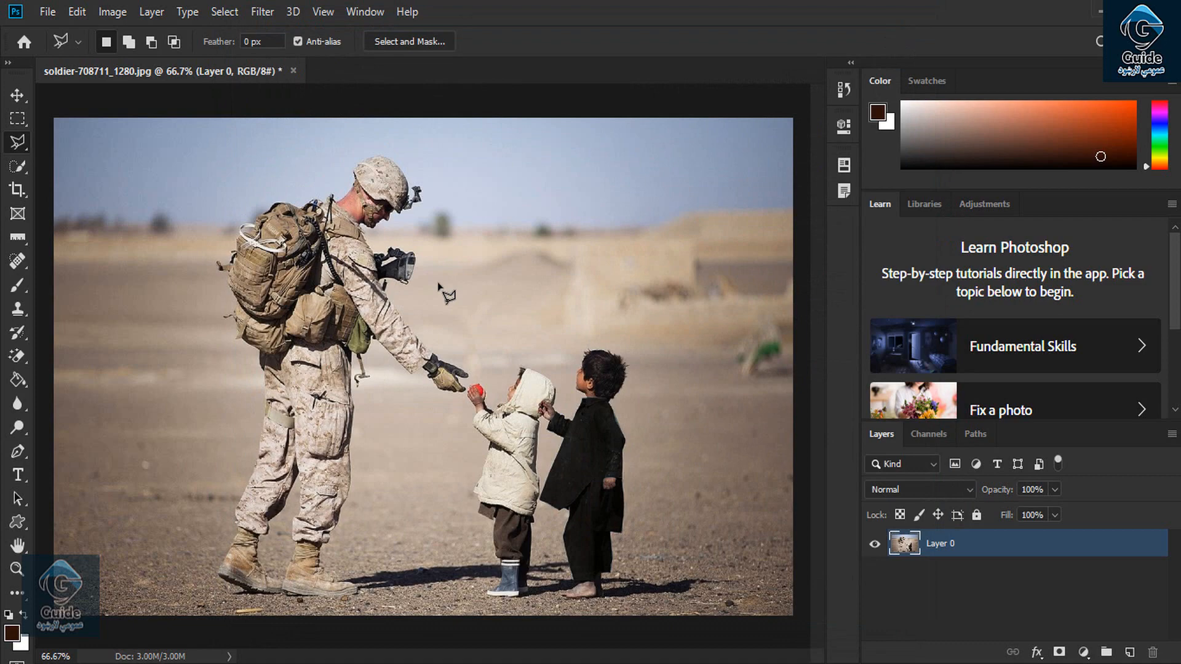
# Try Color Balance on the whole photo with Midtones levels of -43, +57 and -68, and undo it
pyautogui.click(113, 12)
pyautogui.moveTo(138, 57)
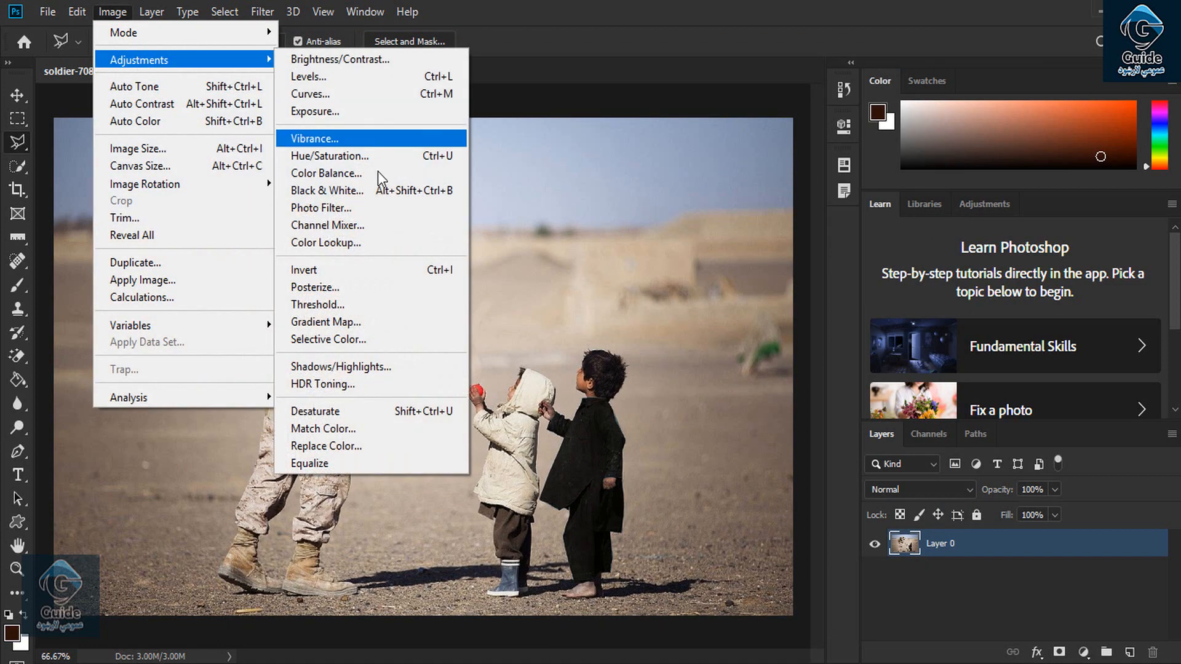
pyautogui.click(375, 173)
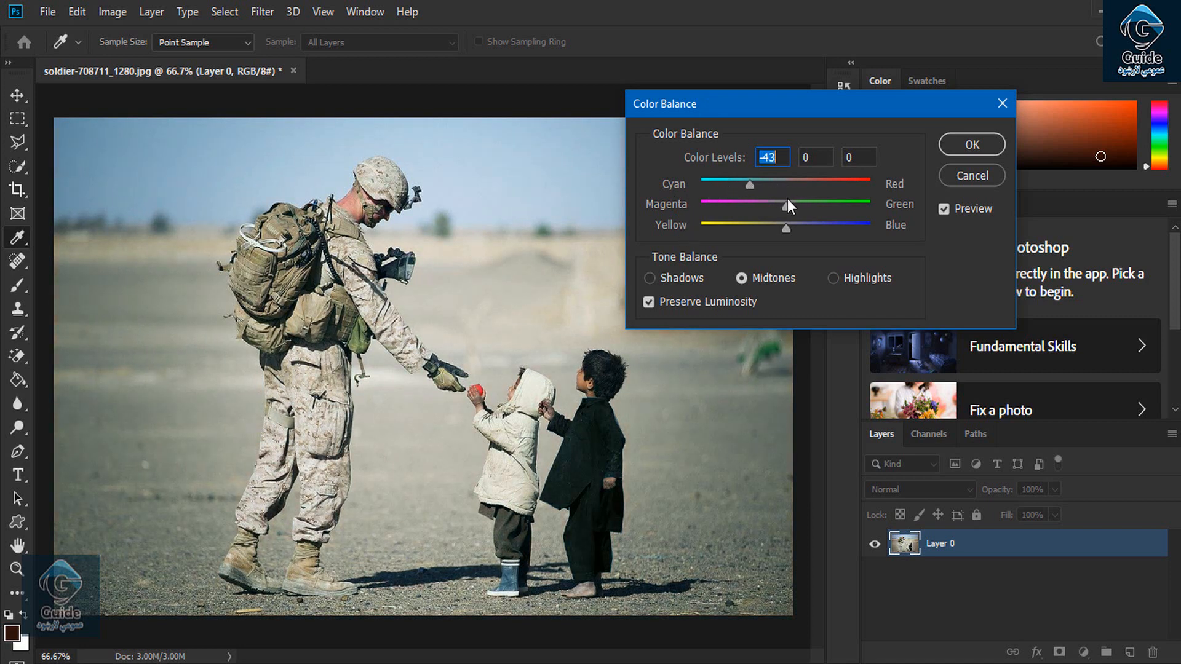
pyautogui.moveTo(787, 204); pyautogui.dragTo(728, 227)
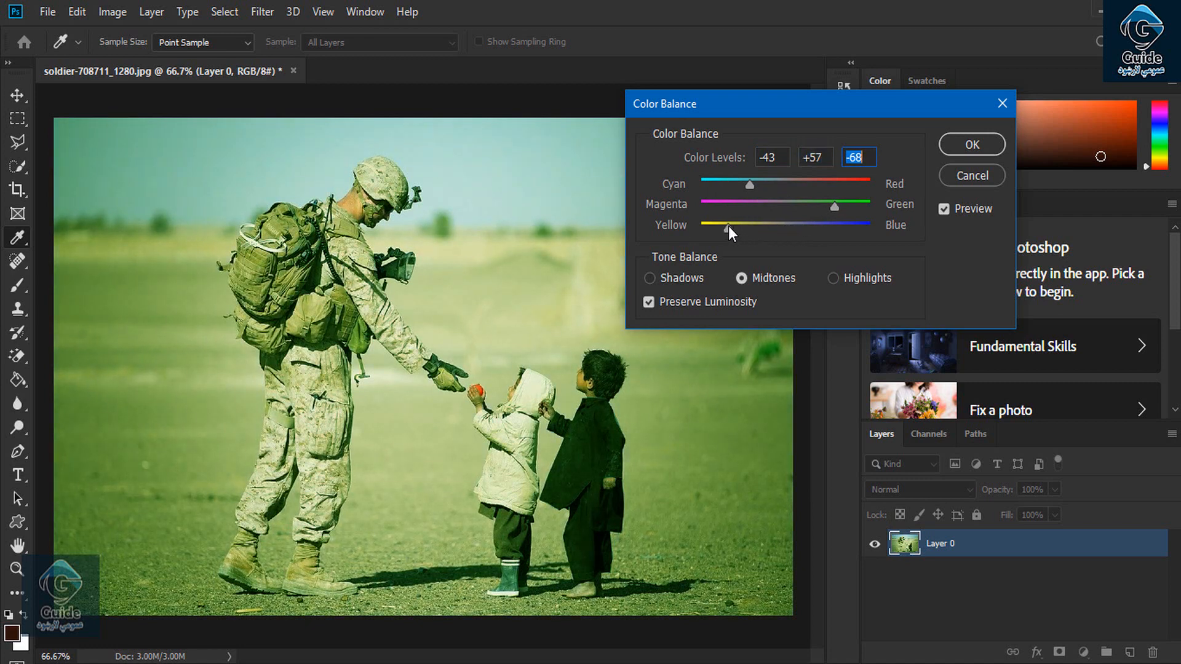
pyautogui.click(683, 280)
pyautogui.click(794, 280)
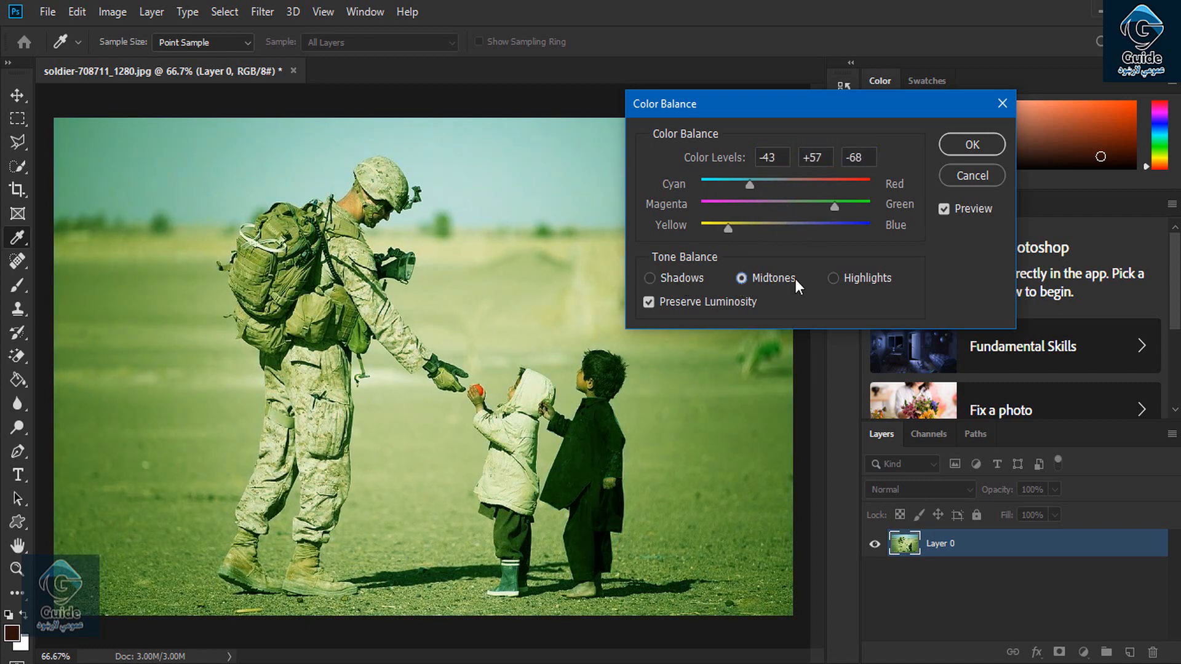
pyautogui.click(849, 275)
pyautogui.click(768, 279)
pyautogui.click(973, 145)
pyautogui.press('l')
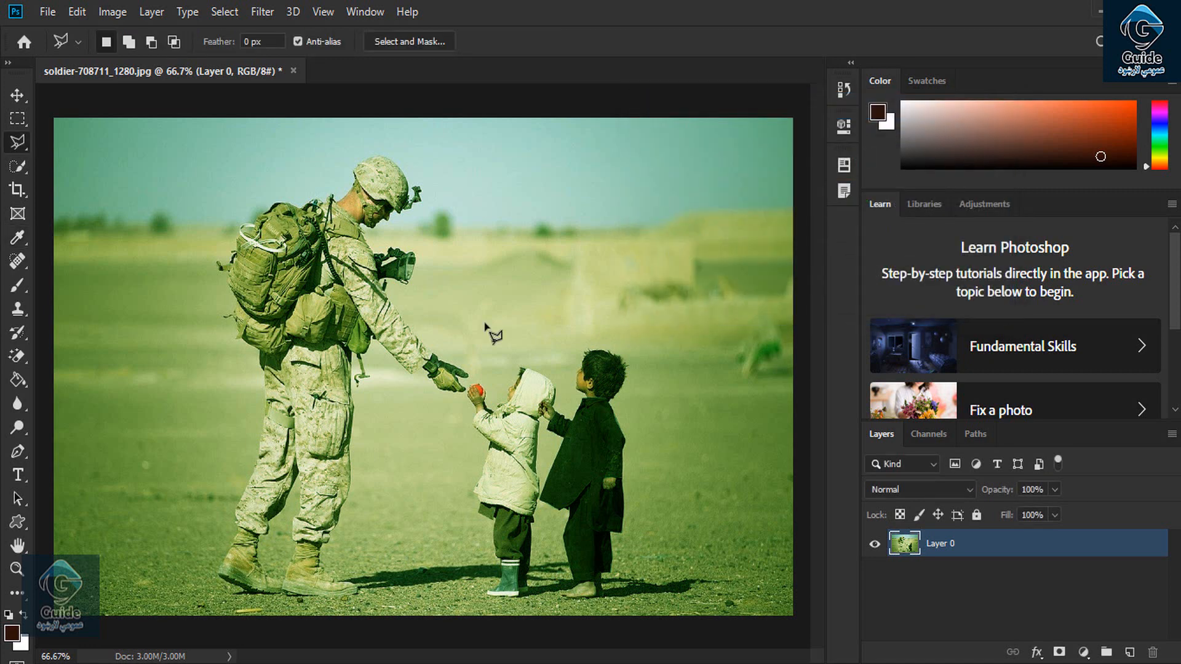
pyautogui.hotkey('ctrl', 'z')
# Try the Black & White adjustment on the photo with the Reds level lowered, and undo the conversion
pyautogui.click(113, 12)
pyautogui.moveTo(203, 60)
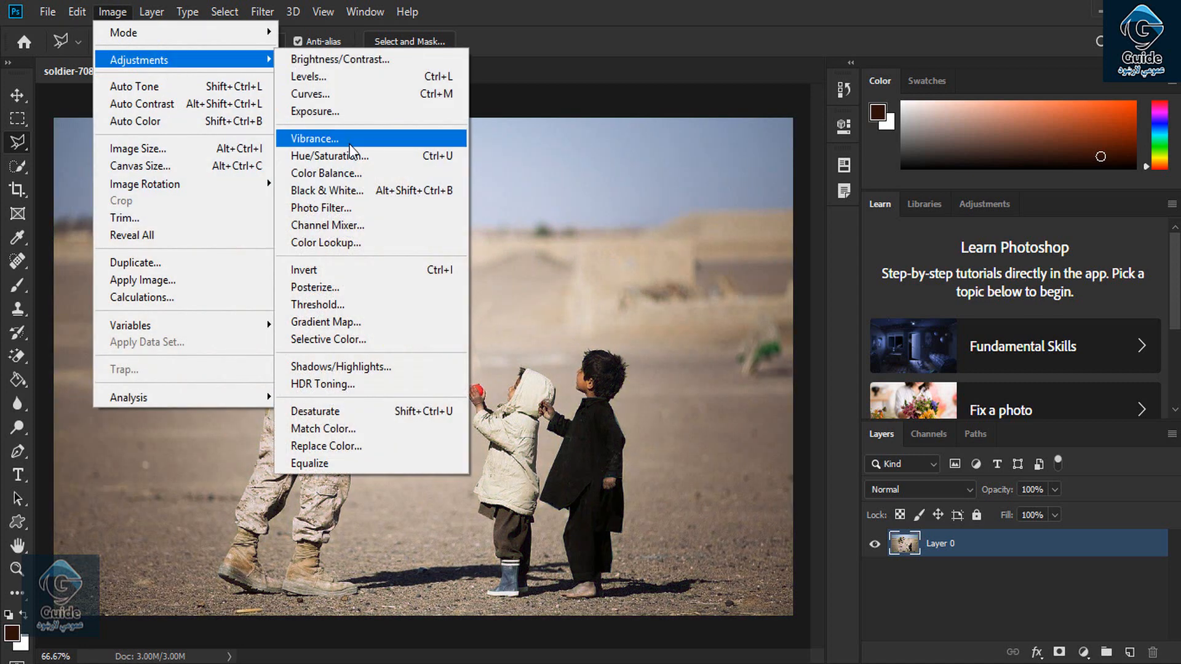
pyautogui.click(353, 190)
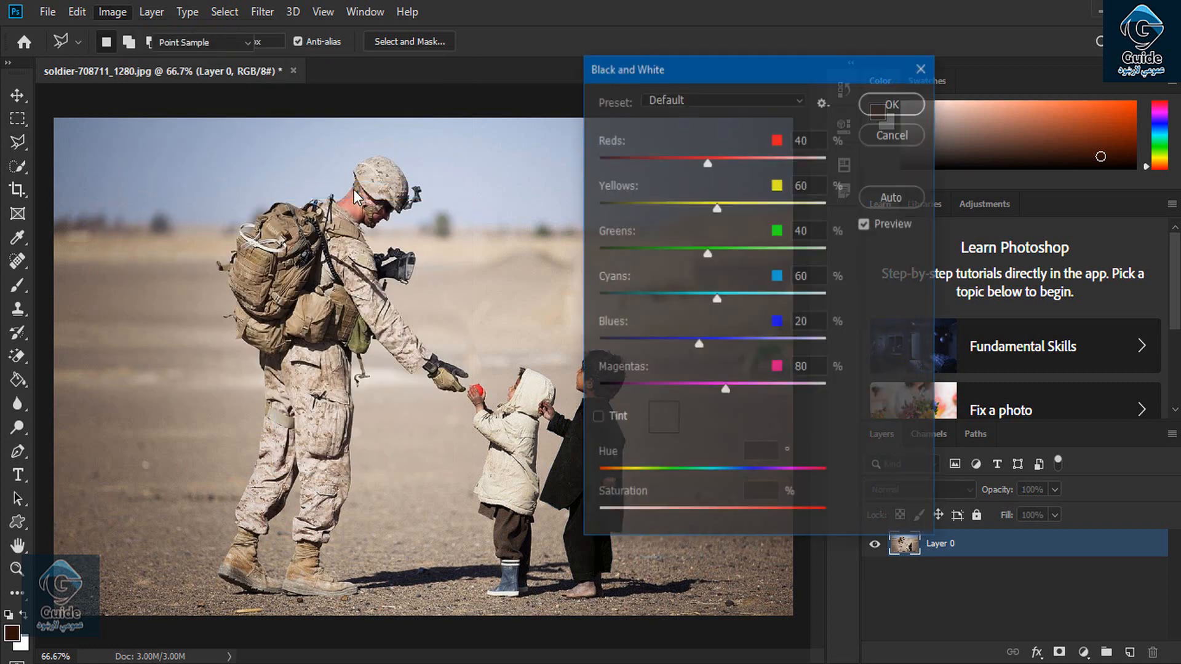
pyautogui.moveTo(651, 68); pyautogui.dragTo(709, 64)
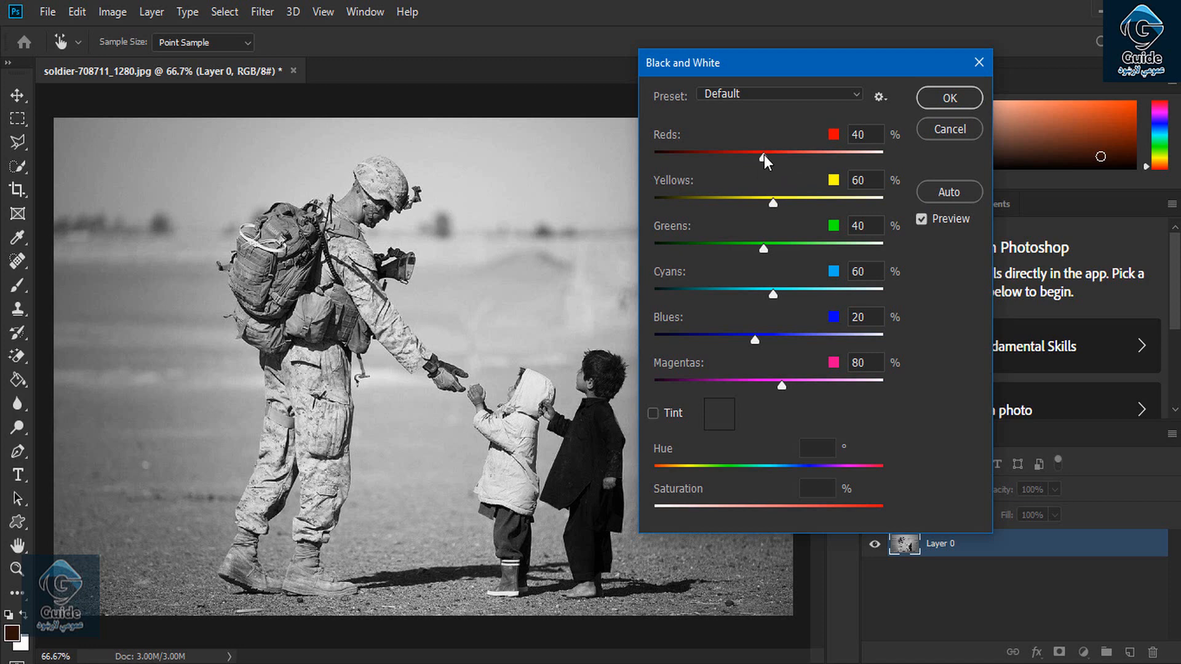
pyautogui.moveTo(764, 155); pyautogui.dragTo(729, 155)
pyautogui.click(950, 95)
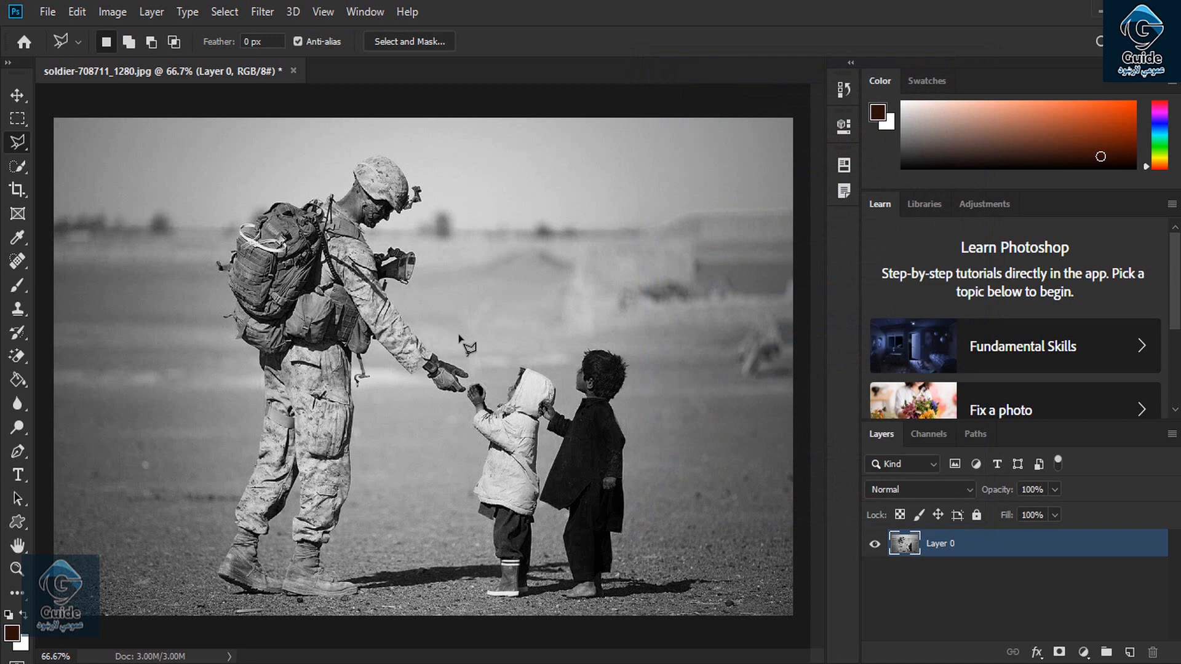
pyautogui.hotkey('ctrl', 'z')
# Start a Photo Filter adjustment on the photo, switching from Filter to Color and back to Filter
pyautogui.click(113, 11)
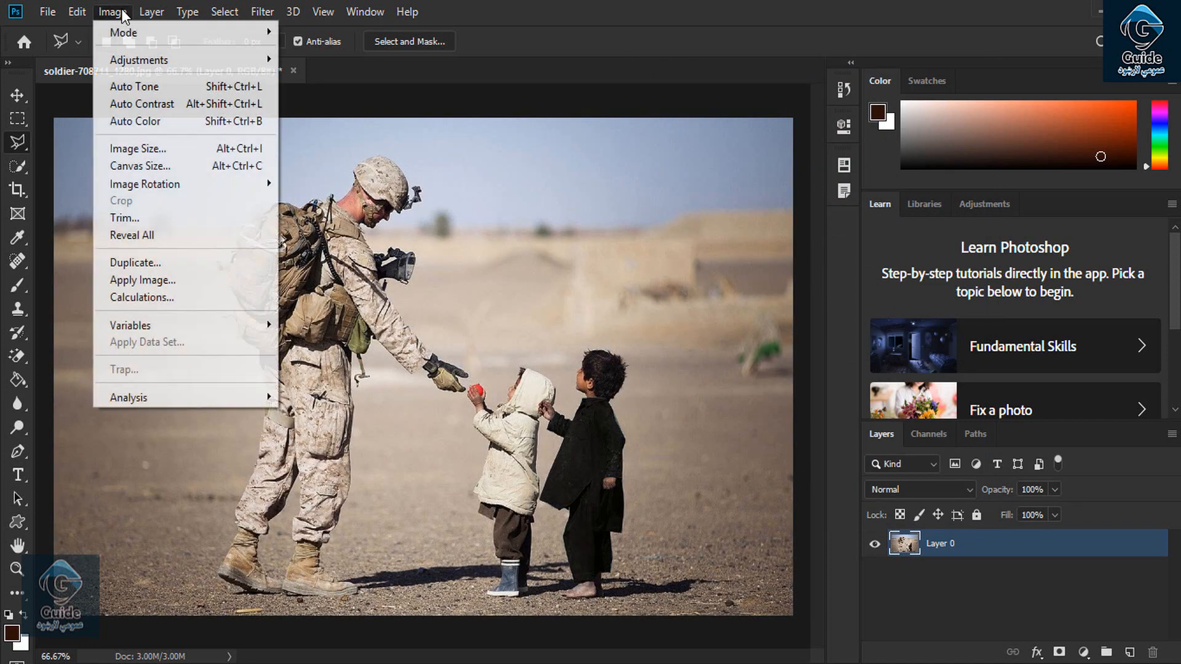
pyautogui.moveTo(152, 64)
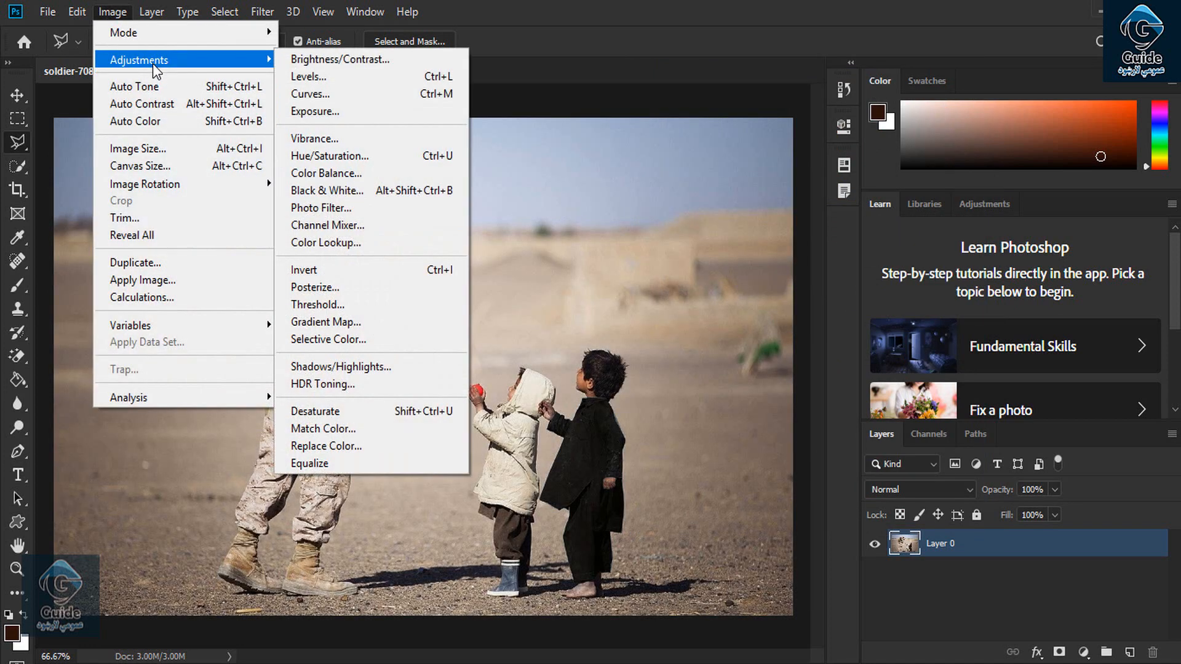
pyautogui.click(394, 208)
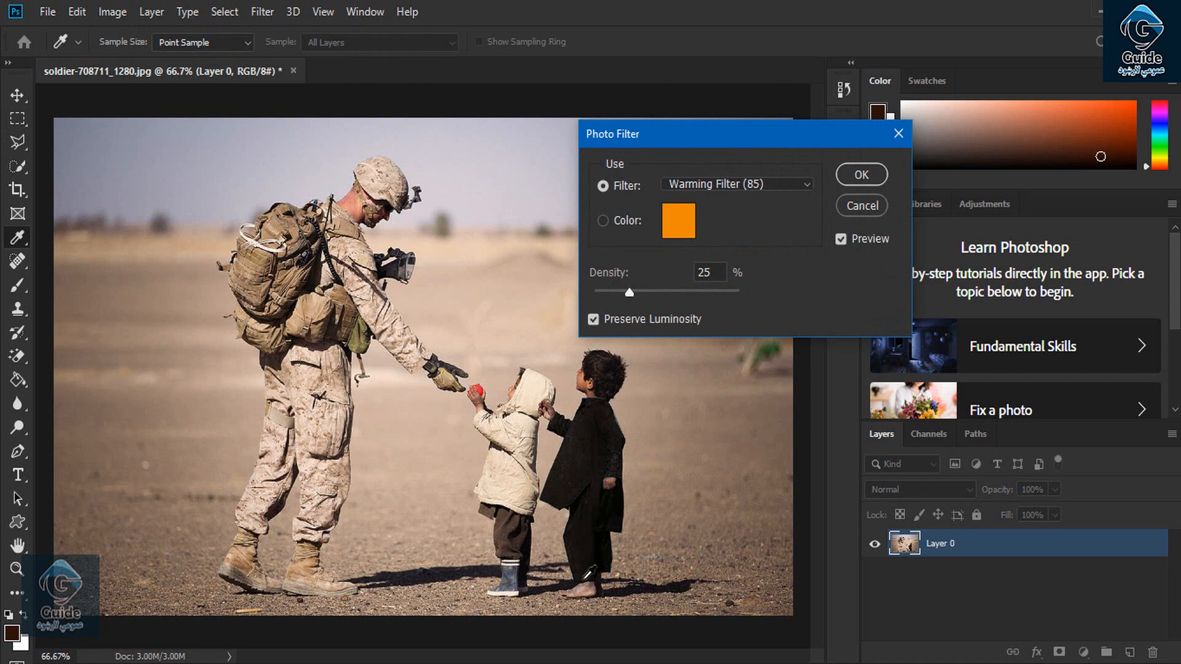
pyautogui.click(646, 160)
pyautogui.moveTo(603, 140); pyautogui.dragTo(571, 145)
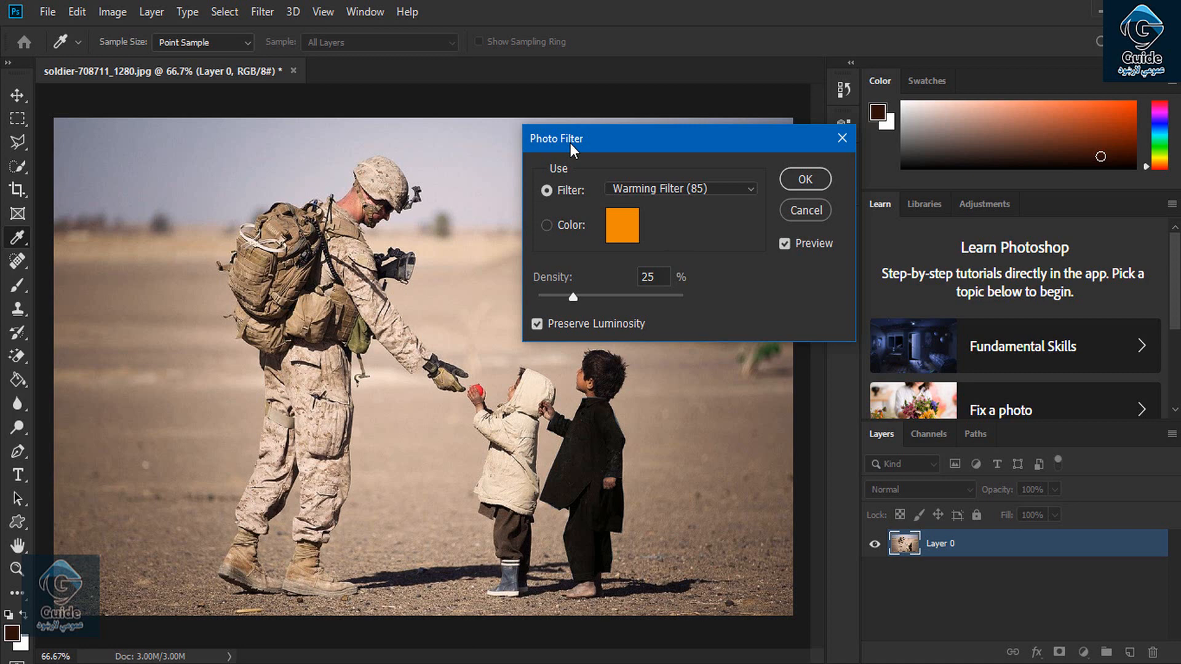
pyautogui.click(567, 224)
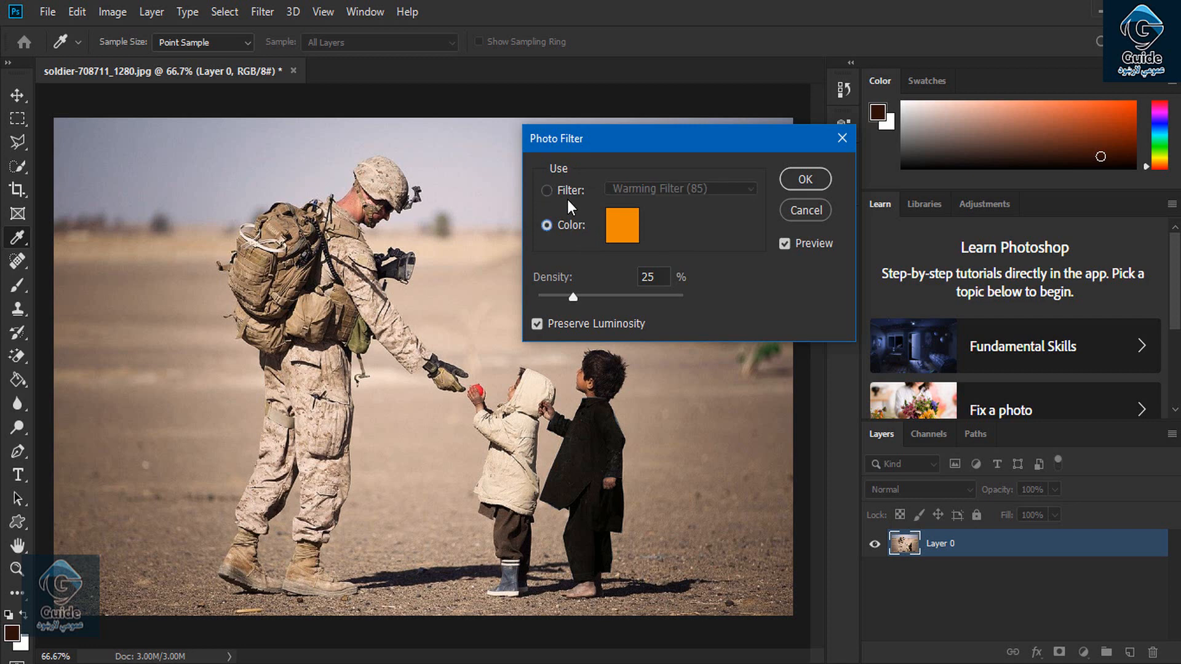
pyautogui.click(566, 192)
# Try the Green, Cooling Filter (82), Warming Filter (81) and Deep Red photo filters, returning to Cooling Filter (82)
pyautogui.click(681, 190)
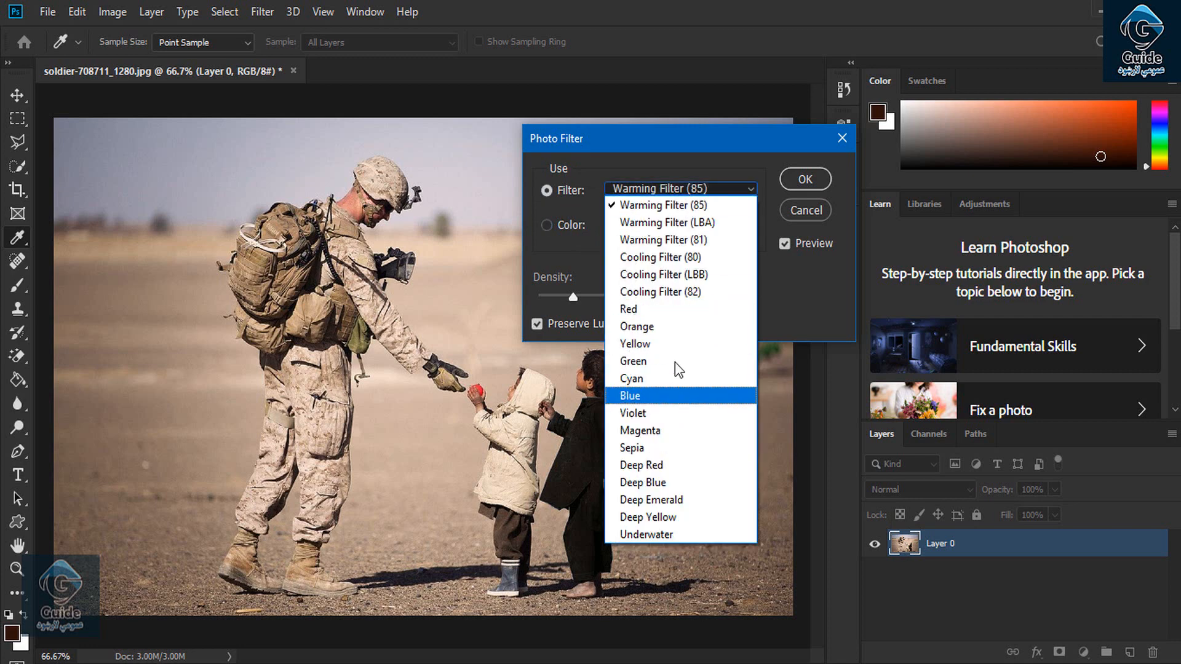
pyautogui.click(674, 361)
pyautogui.click(654, 194)
pyautogui.click(660, 292)
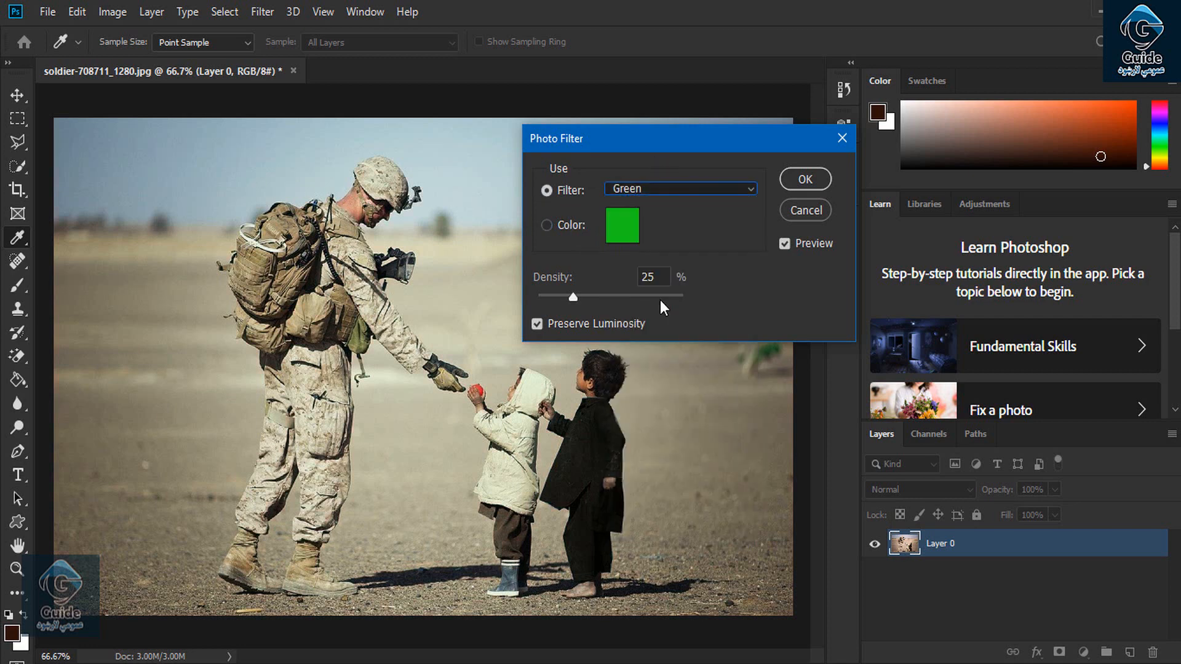
pyautogui.click(656, 191)
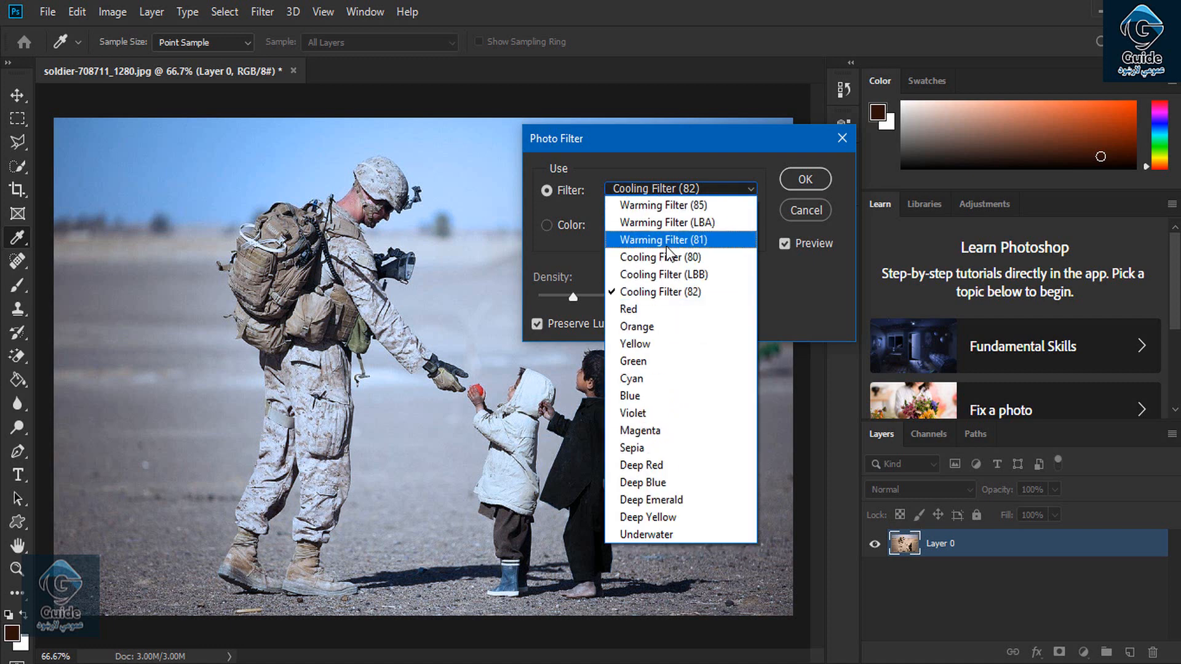
pyautogui.click(666, 239)
pyautogui.click(658, 193)
pyautogui.click(666, 468)
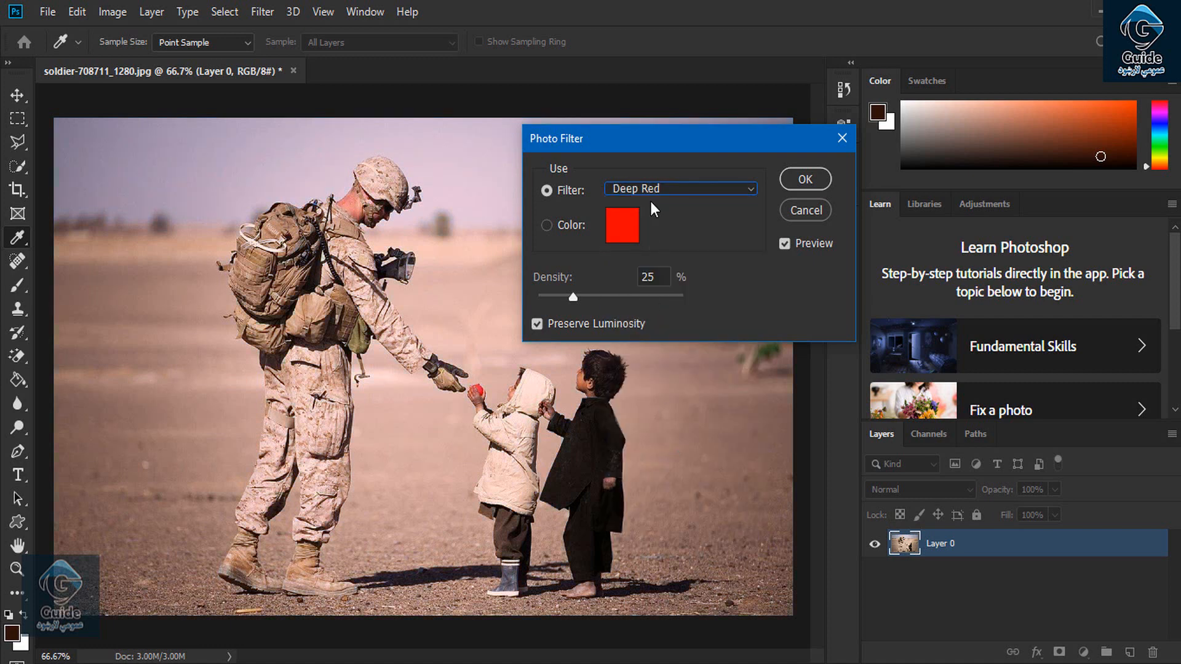
pyautogui.click(654, 196)
pyautogui.click(660, 291)
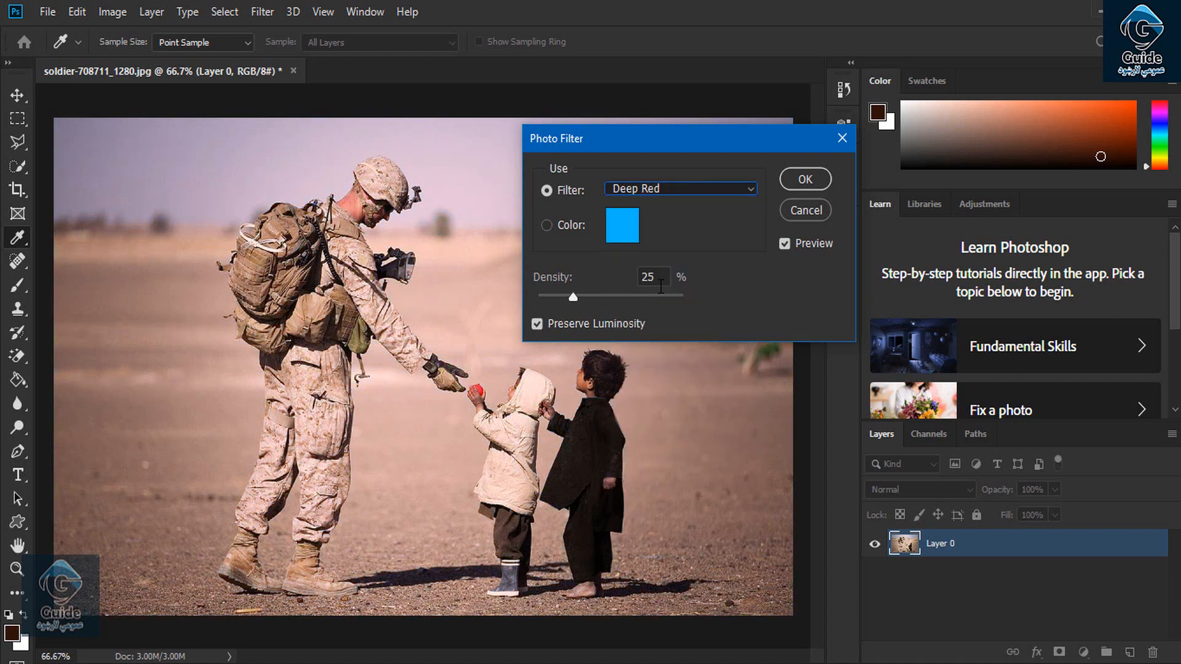
# Switch the photo filter to Red and inspect its colour in the color picker without changing it
pyautogui.click(652, 187)
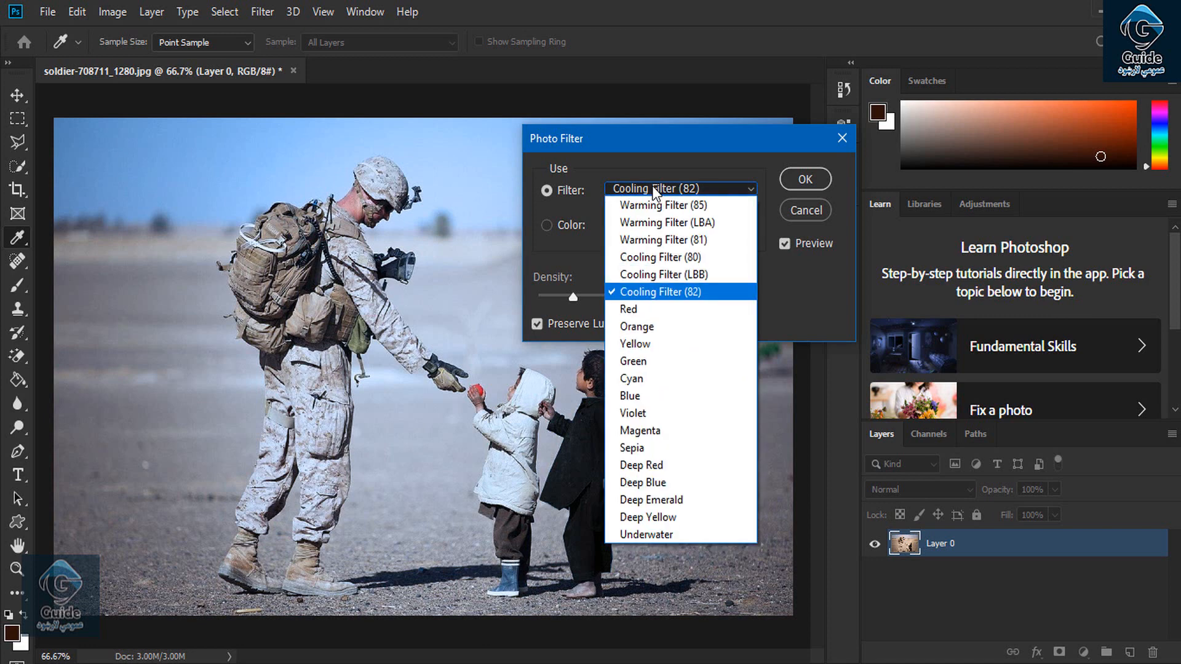
pyautogui.click(651, 309)
pyautogui.click(621, 226)
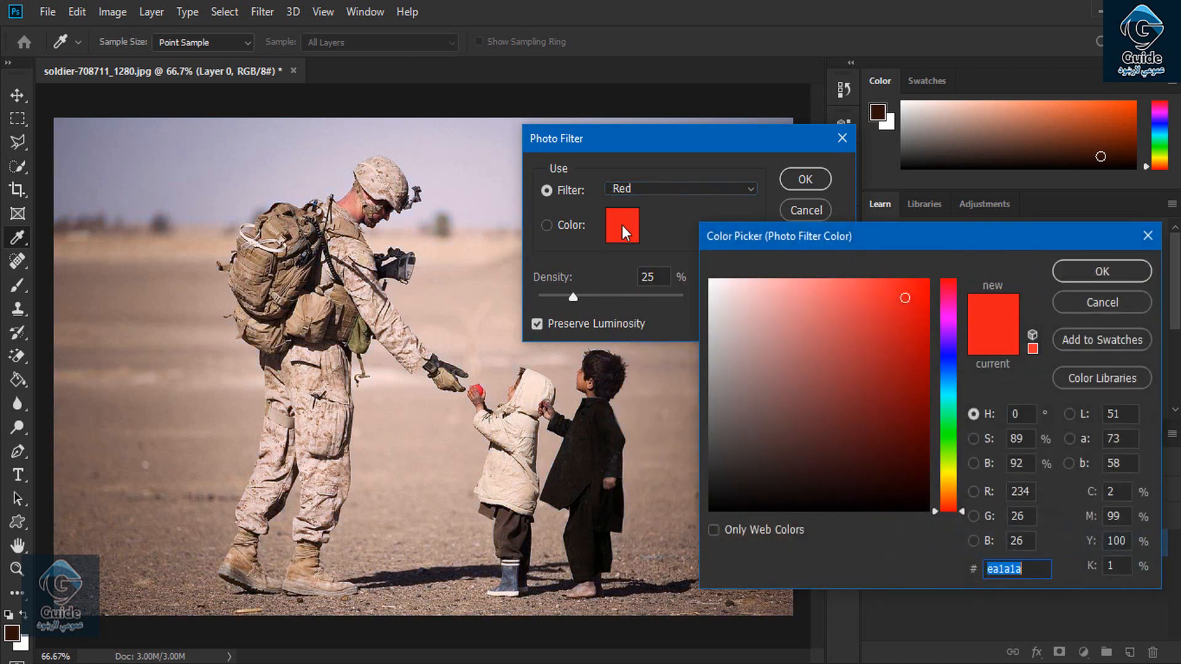
pyautogui.click(1101, 302)
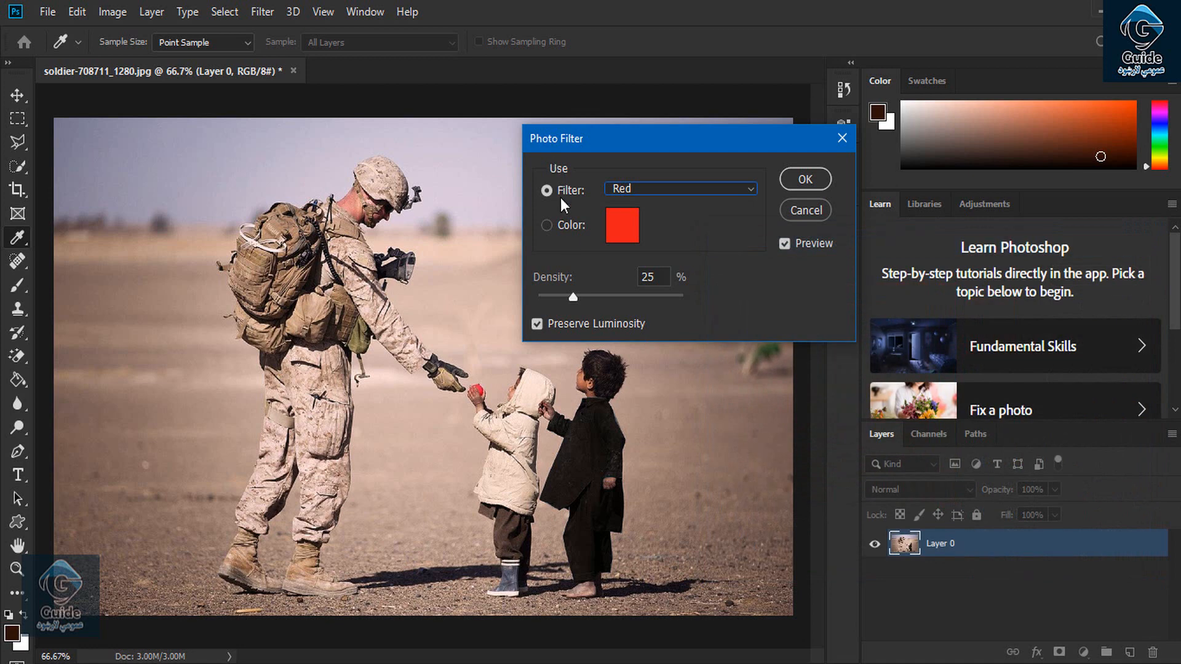
# Use a custom Color for the photo filter instead of a preset and set it to blue 1a3cea
pyautogui.click(562, 225)
pyautogui.click(618, 234)
pyautogui.write('1a3cea')
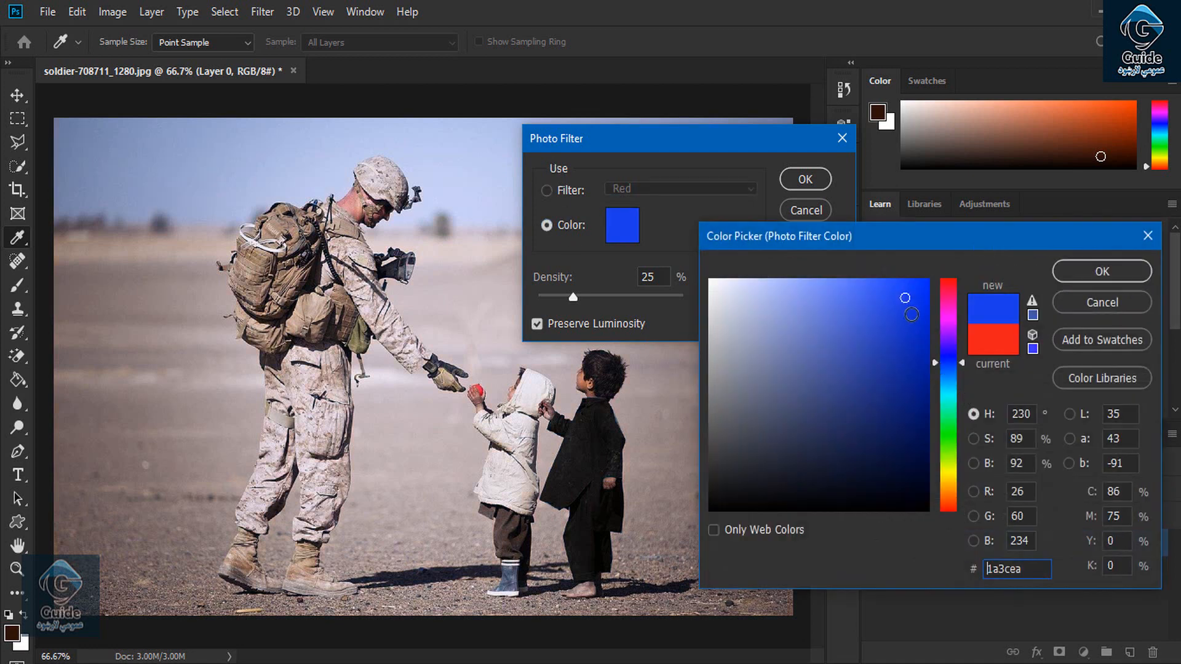
pyautogui.click(1102, 272)
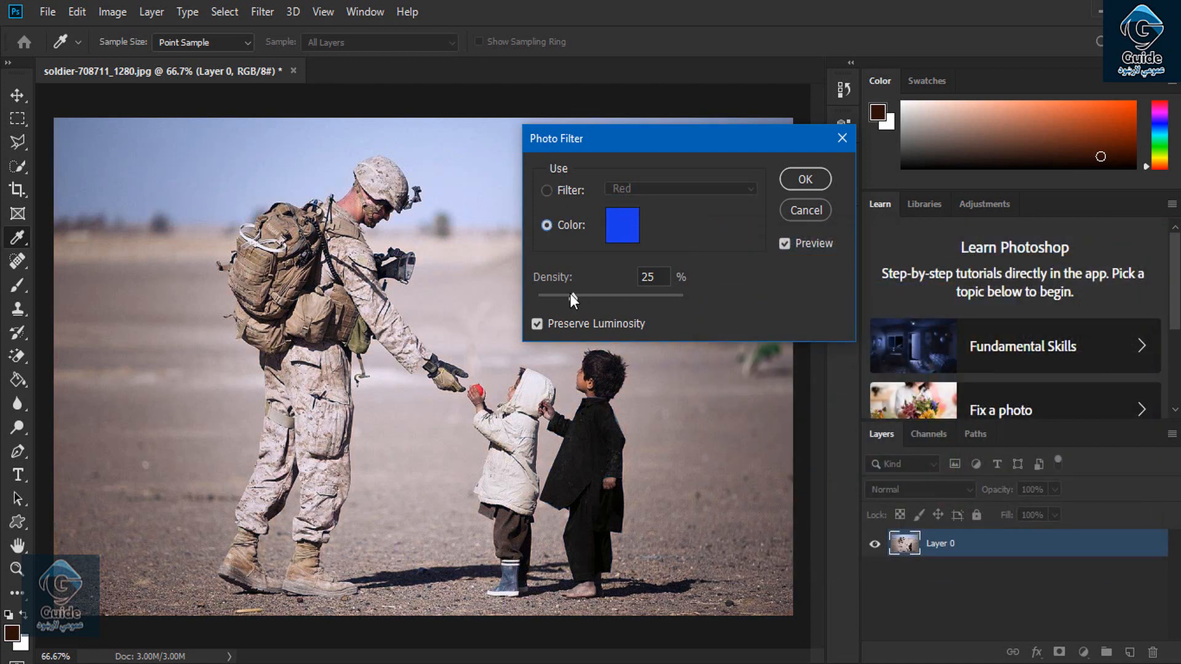
# Raise the photo filter's density to 85%, apply the blue filter to the photo, and undo it
pyautogui.moveTo(570, 295); pyautogui.dragTo(610, 296)
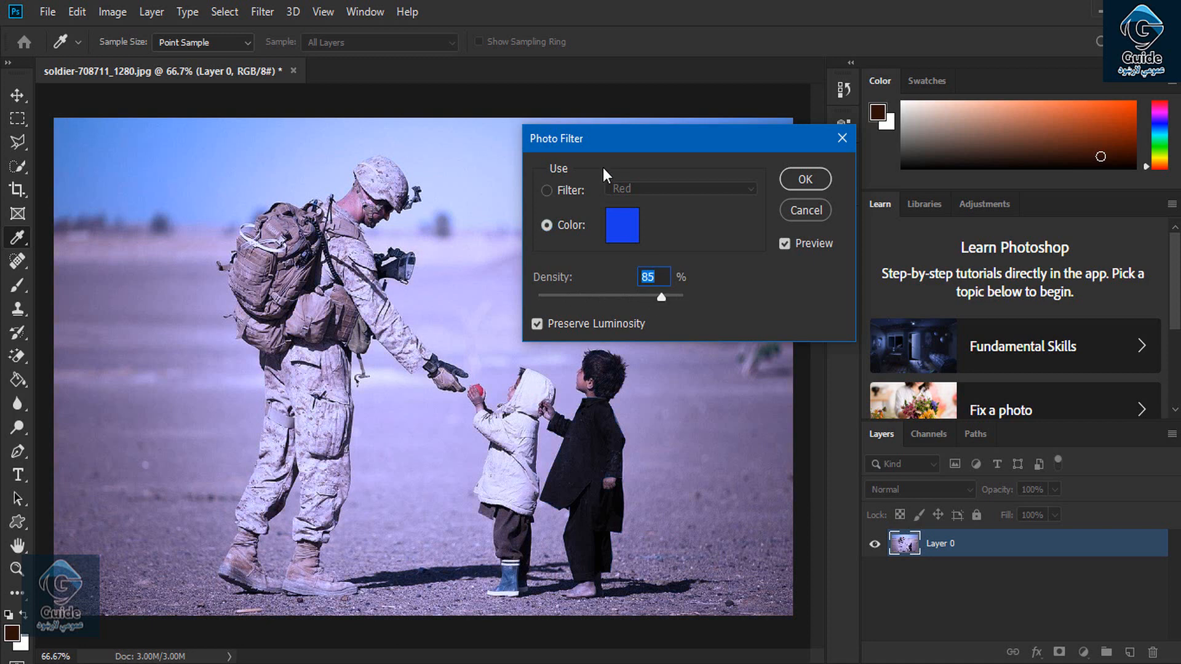
pyautogui.moveTo(679, 134); pyautogui.dragTo(734, 146)
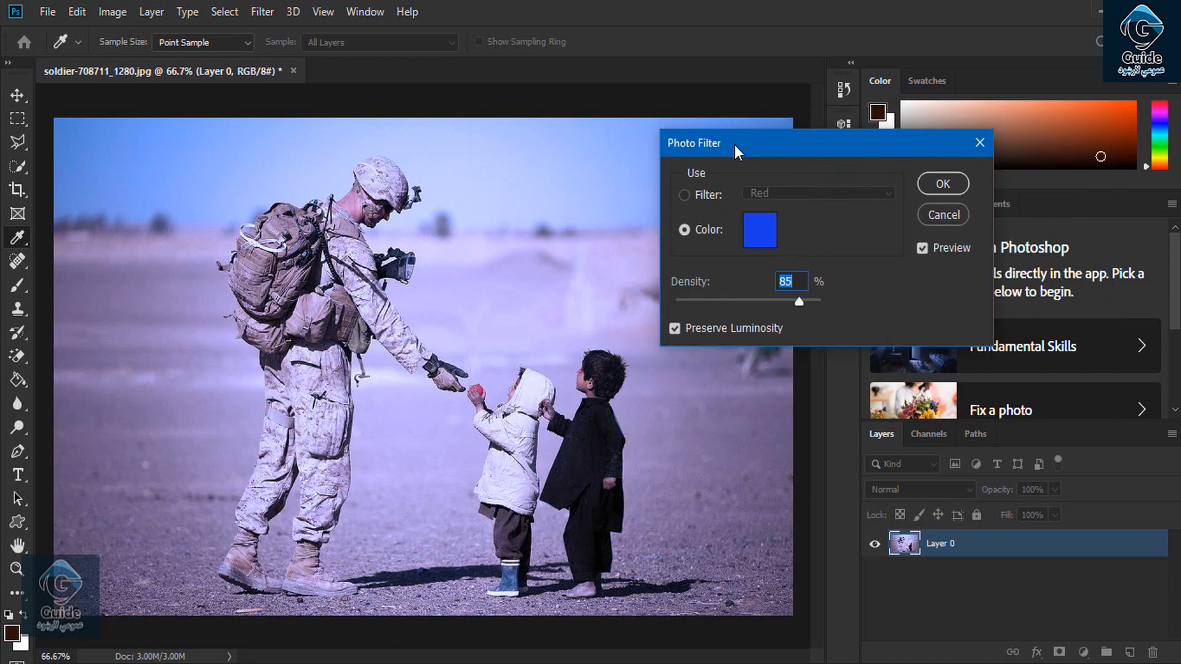
pyautogui.click(943, 184)
pyautogui.press('l')
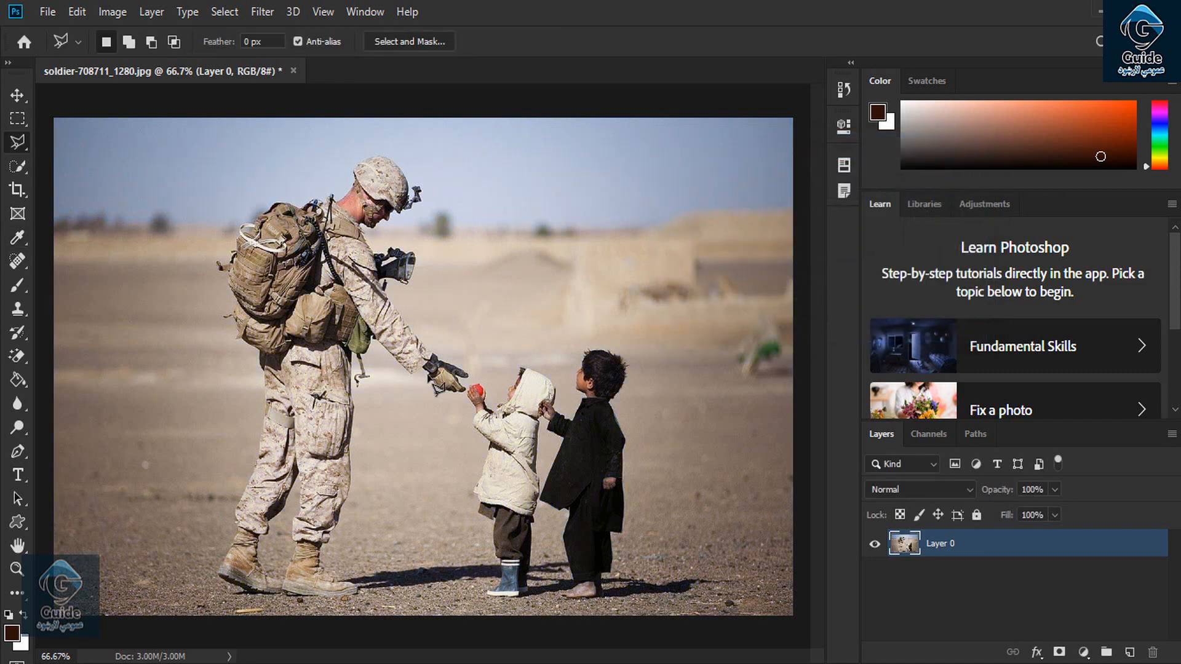
# Try Channel Mixer on the photo's Red output channel with Green -12, Blue +14 and Constant -54
pyautogui.click(113, 12)
pyautogui.moveTo(147, 61)
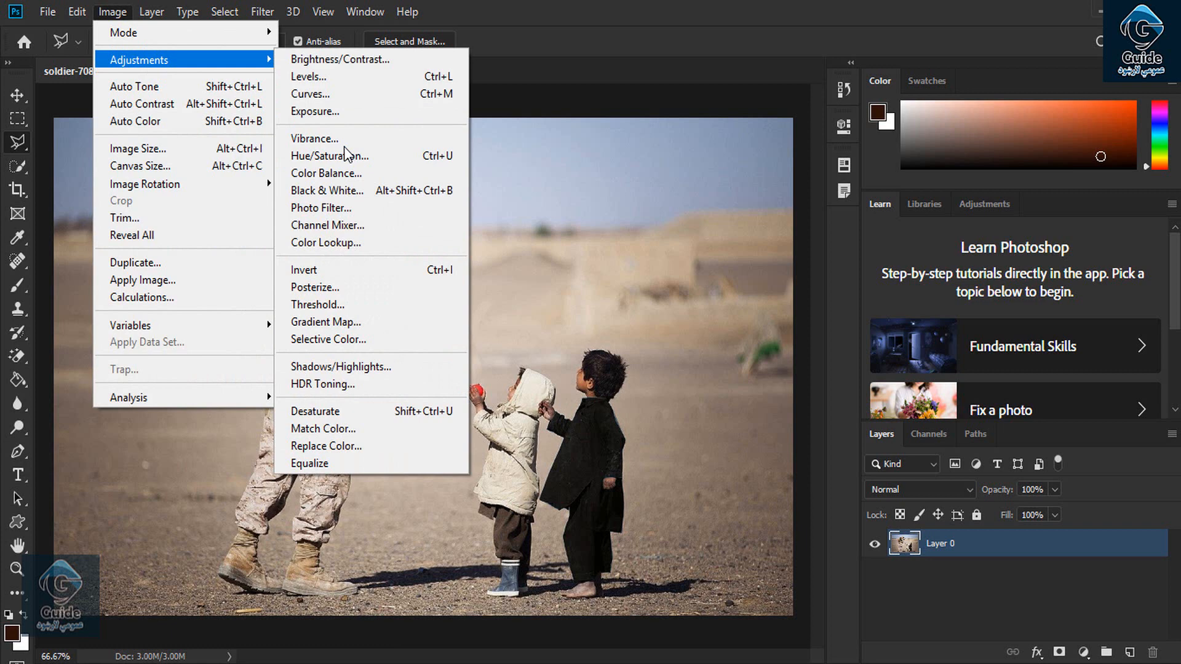
pyautogui.click(387, 226)
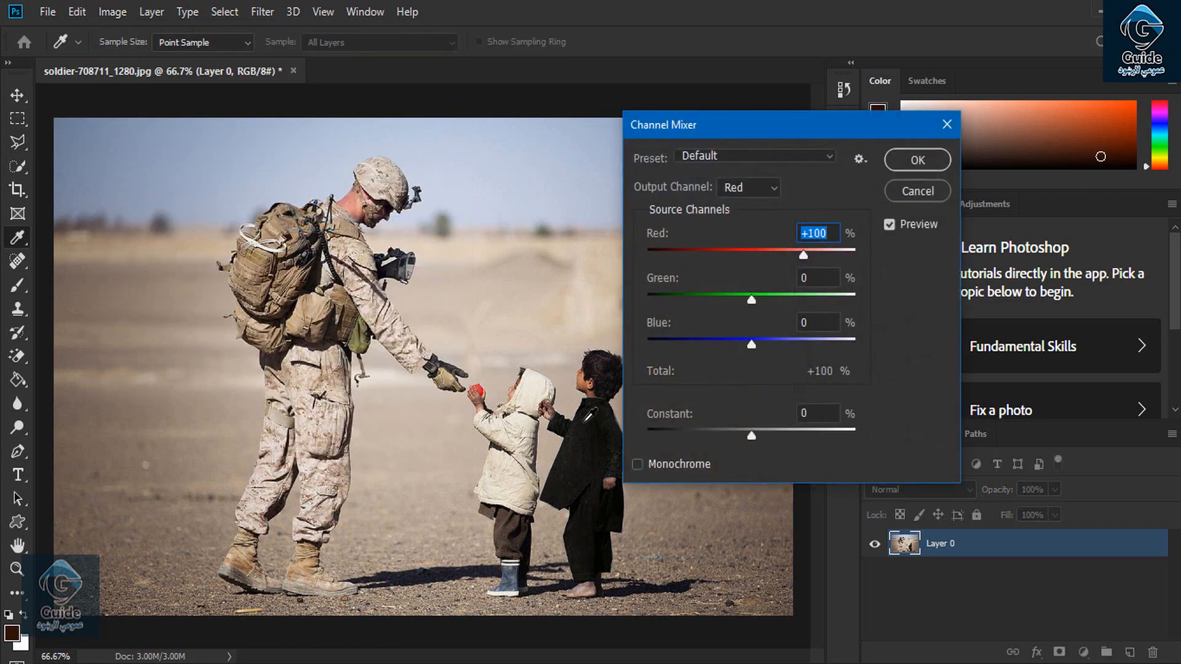
pyautogui.click(704, 406)
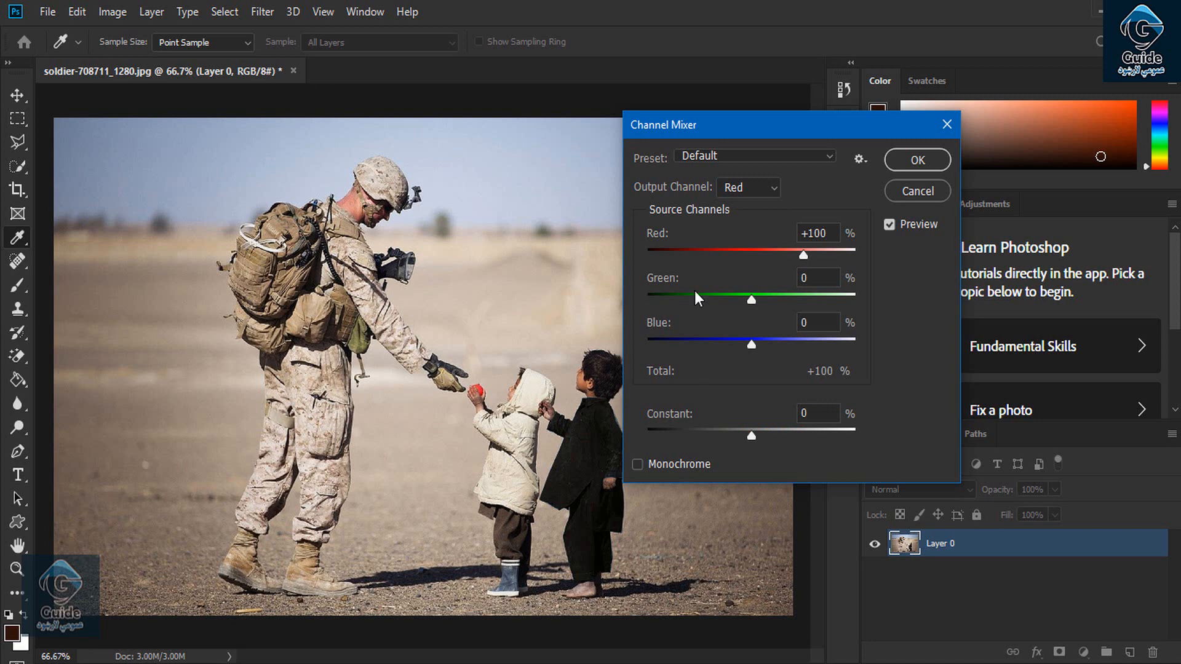
pyautogui.moveTo(730, 123); pyautogui.dragTo(798, 99)
pyautogui.moveTo(821, 275); pyautogui.dragTo(827, 318)
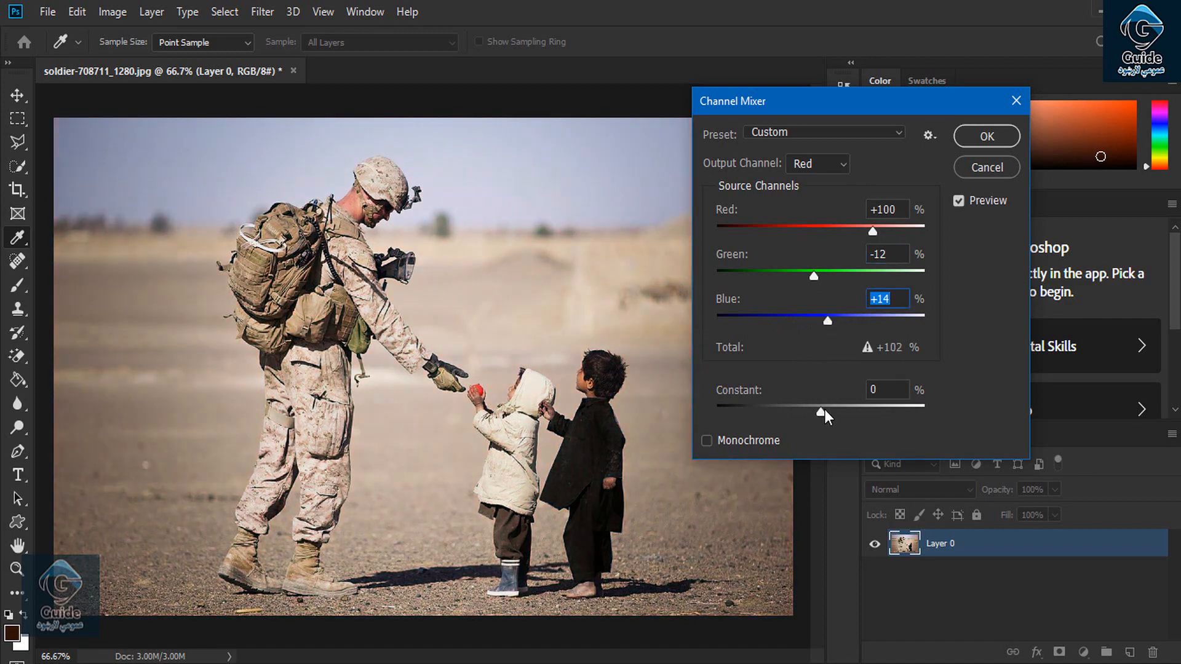
pyautogui.moveTo(824, 410); pyautogui.dragTo(793, 397)
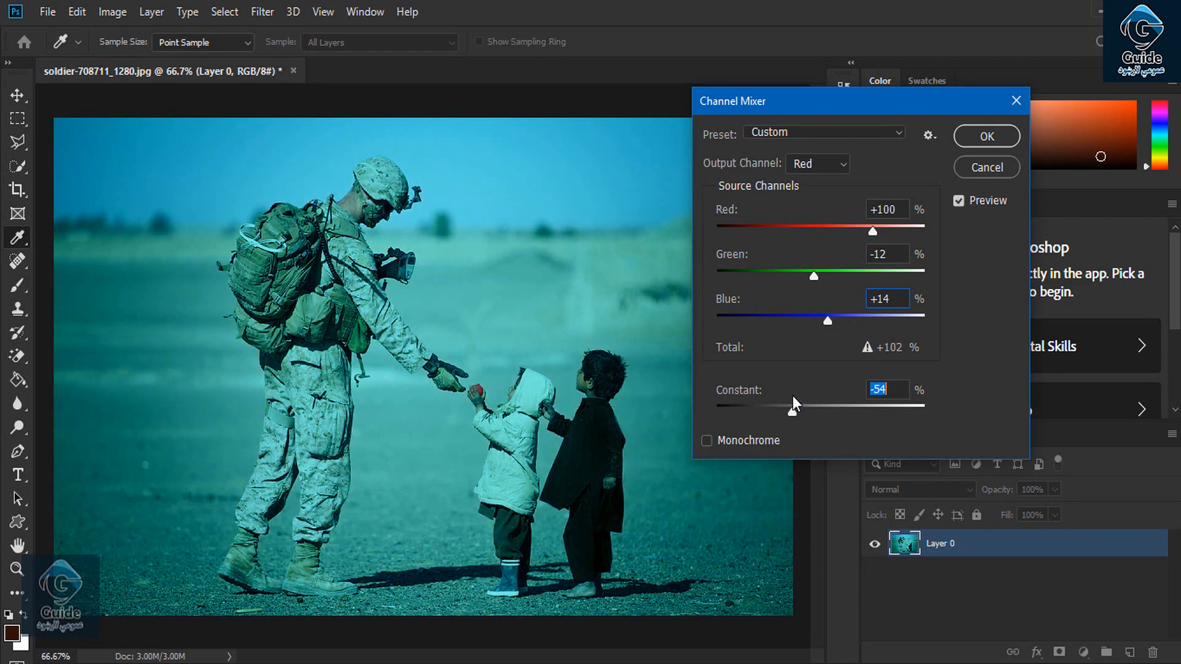
pyautogui.click(972, 140)
# Start another Channel Mixer adjustment and try the Black & White with Green Filter and Yellow Filter presets
pyautogui.click(106, 9)
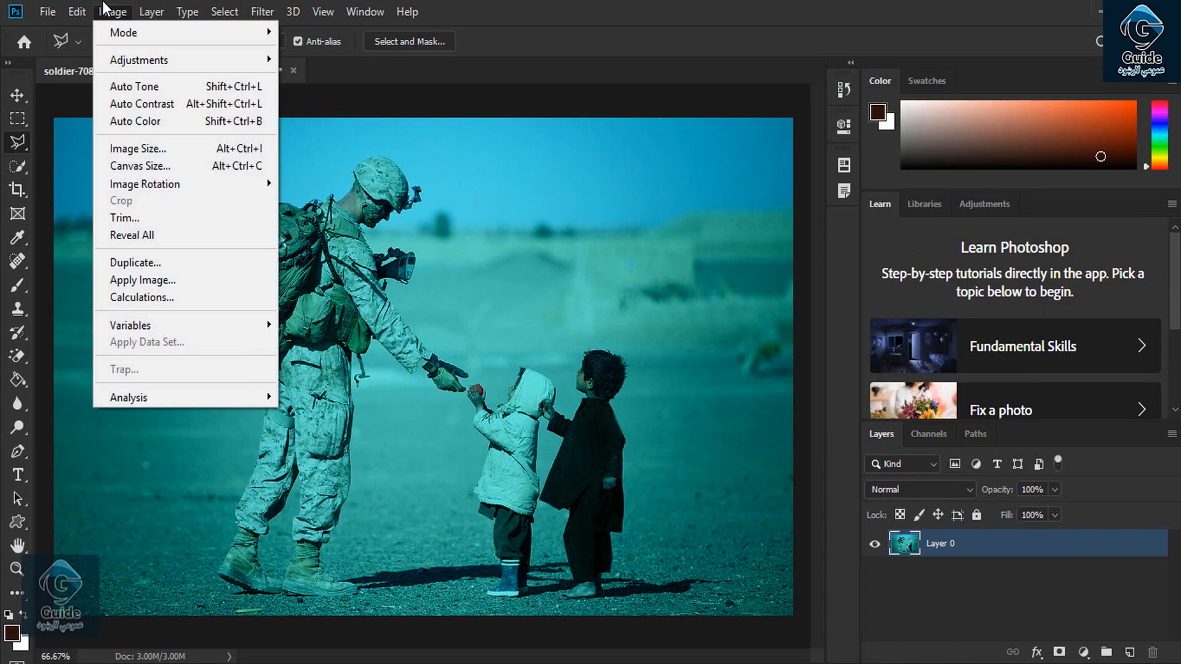
pyautogui.moveTo(158, 60)
pyautogui.click(375, 225)
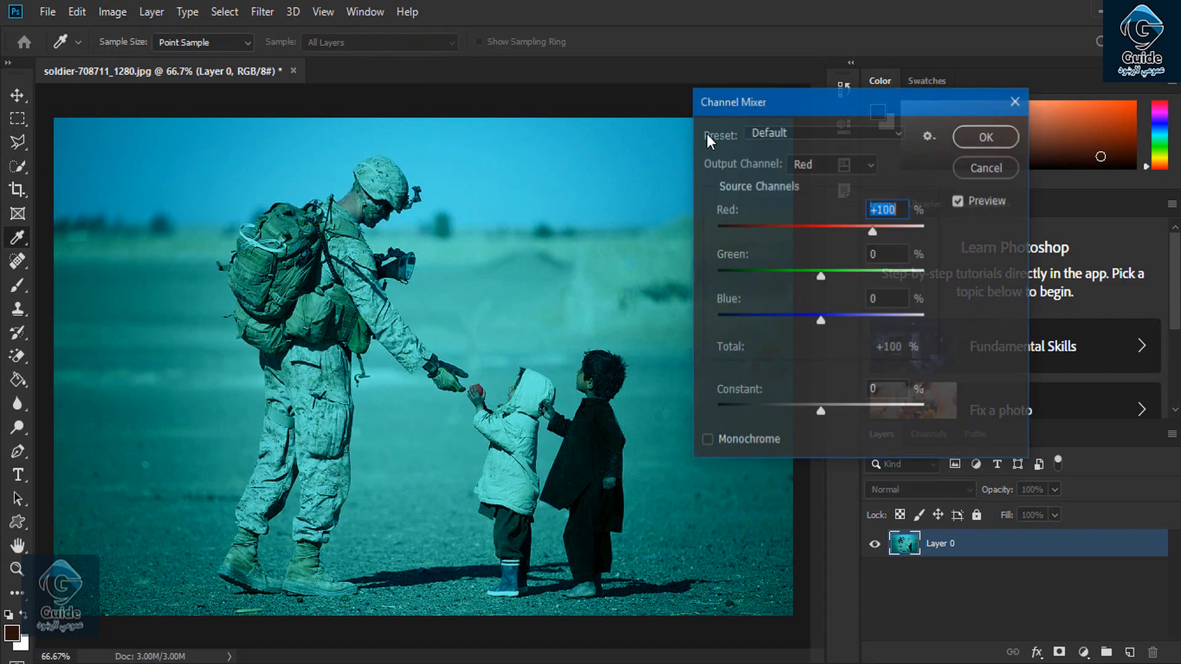
pyautogui.click(825, 134)
pyautogui.click(831, 221)
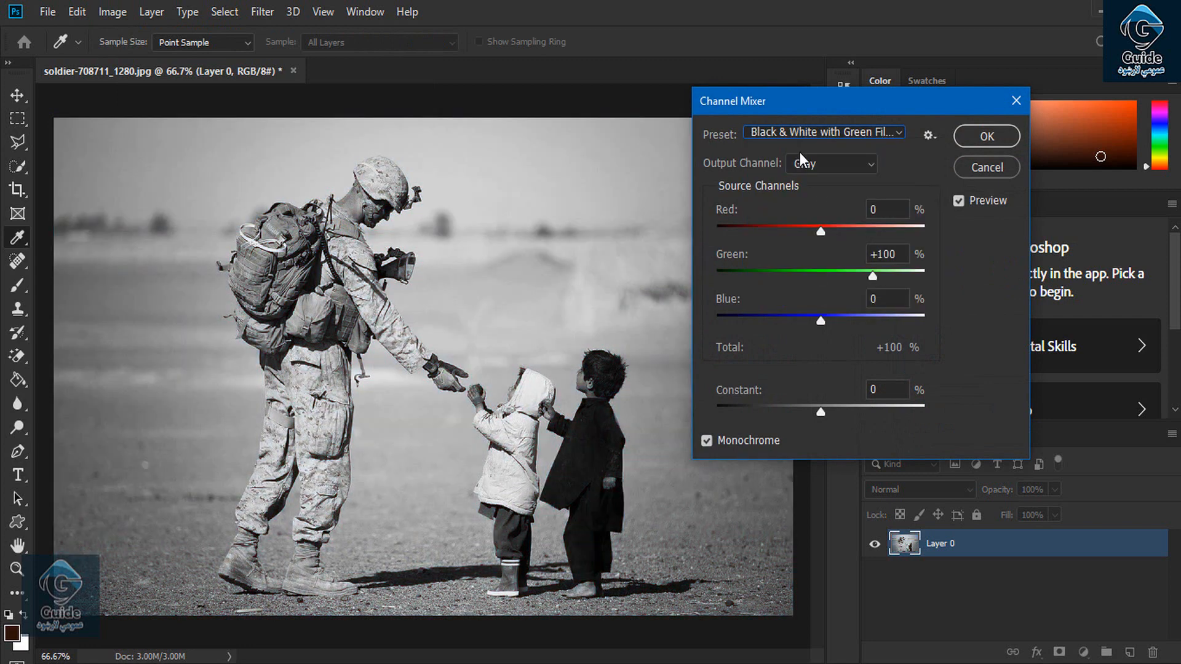
pyautogui.click(784, 137)
pyautogui.click(801, 266)
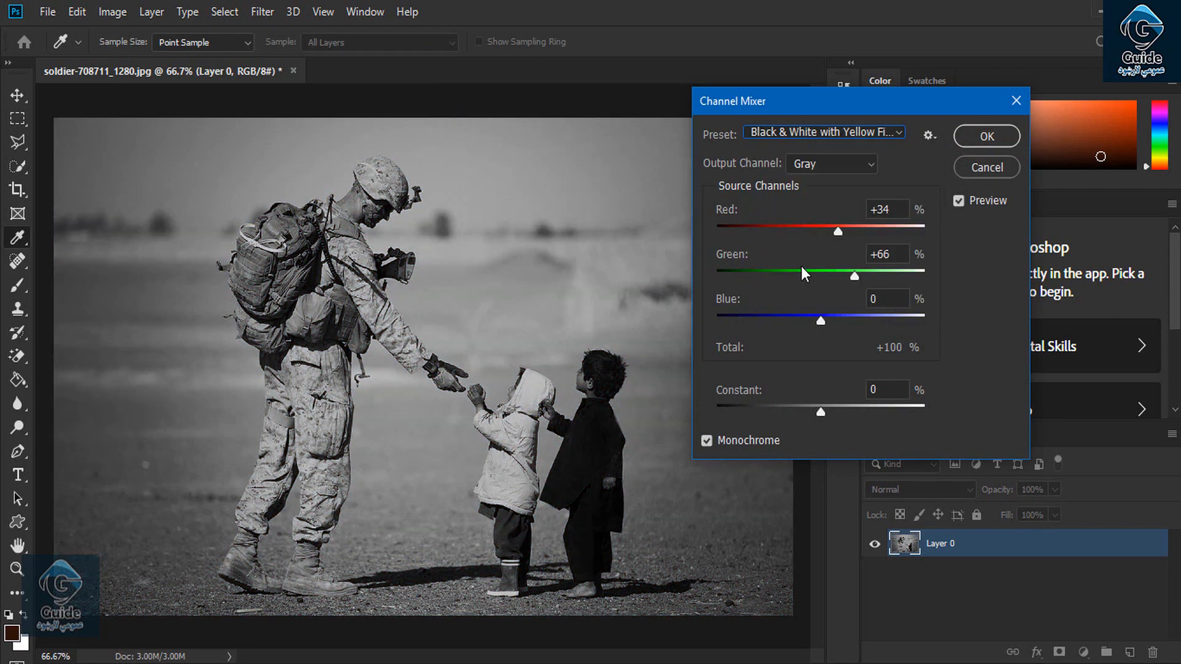
# Return the Channel Mixer to the Default preset with the Blue output channel, and undo the Channel Mixer changes
pyautogui.click(775, 136)
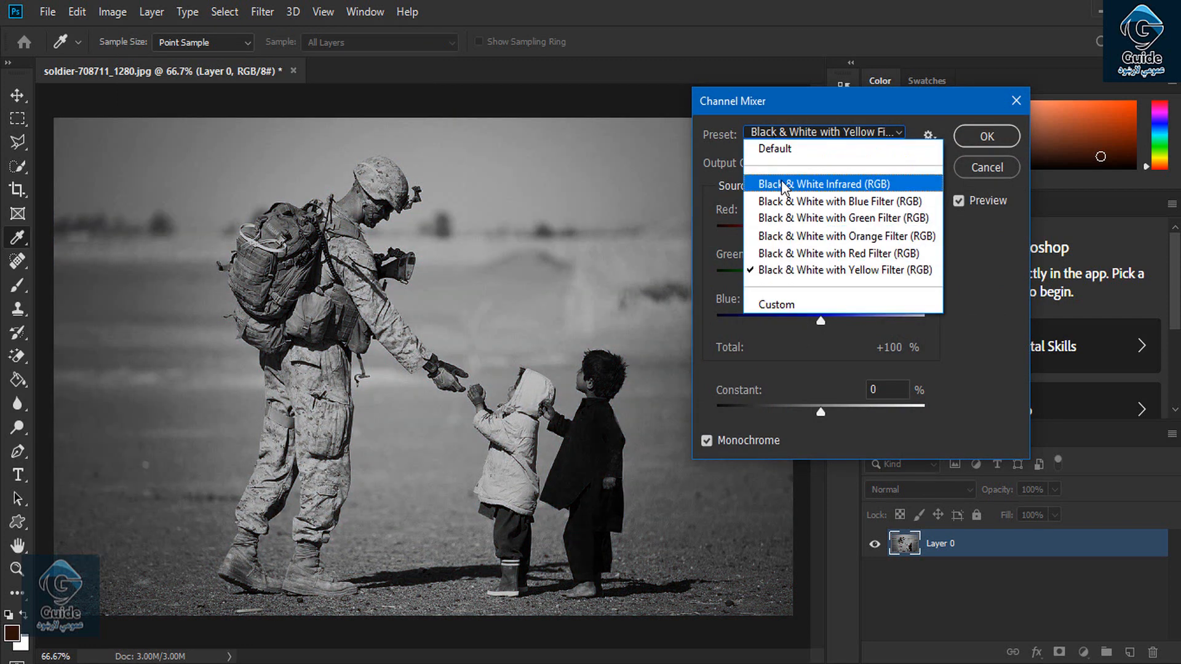
pyautogui.click(773, 146)
pyautogui.click(805, 161)
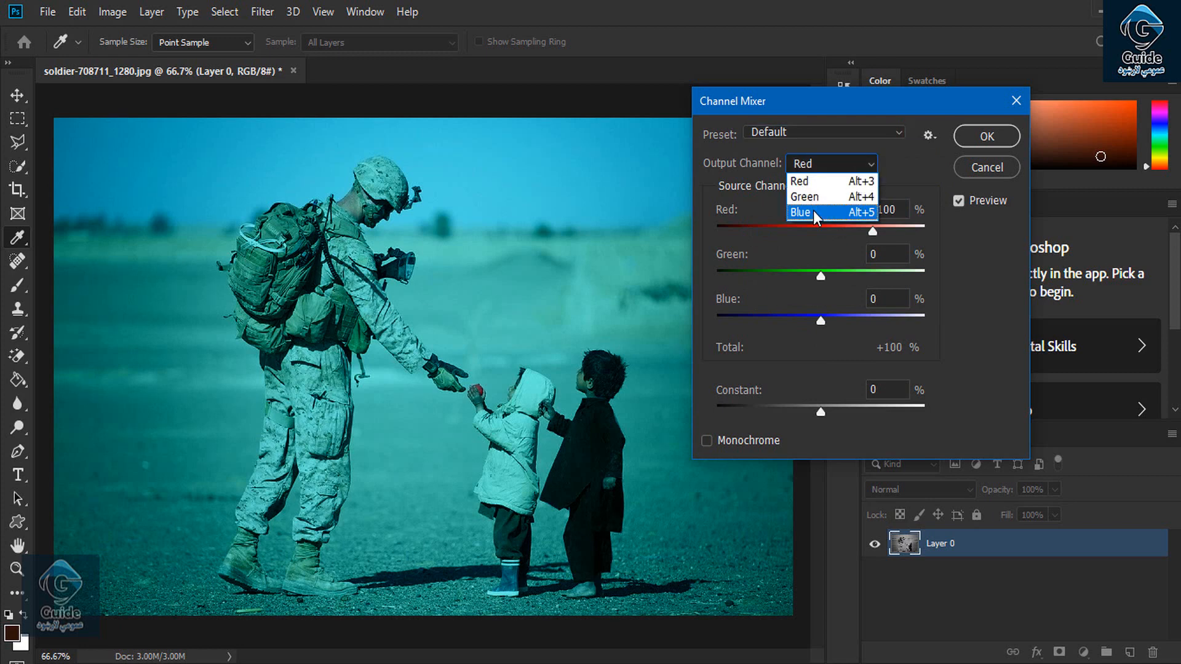
pyautogui.click(812, 208)
pyautogui.click(987, 145)
pyautogui.press('l')
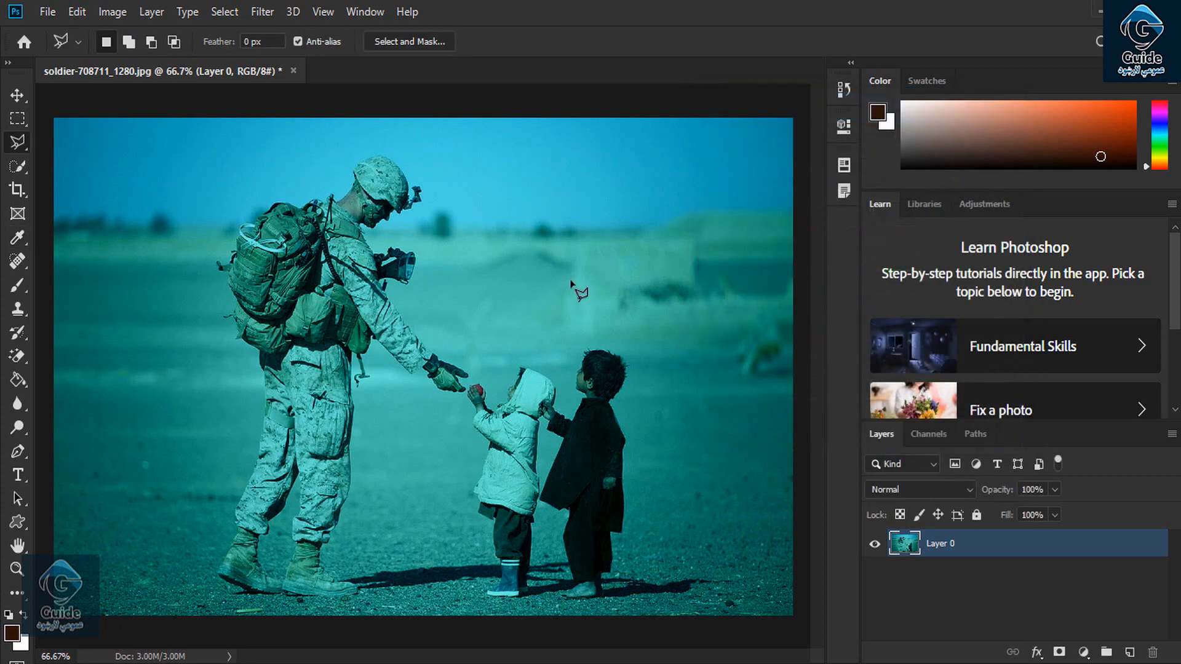
pyautogui.hotkey('ctrl', 'z')
pyautogui.hotkey('ctrl', 'z')
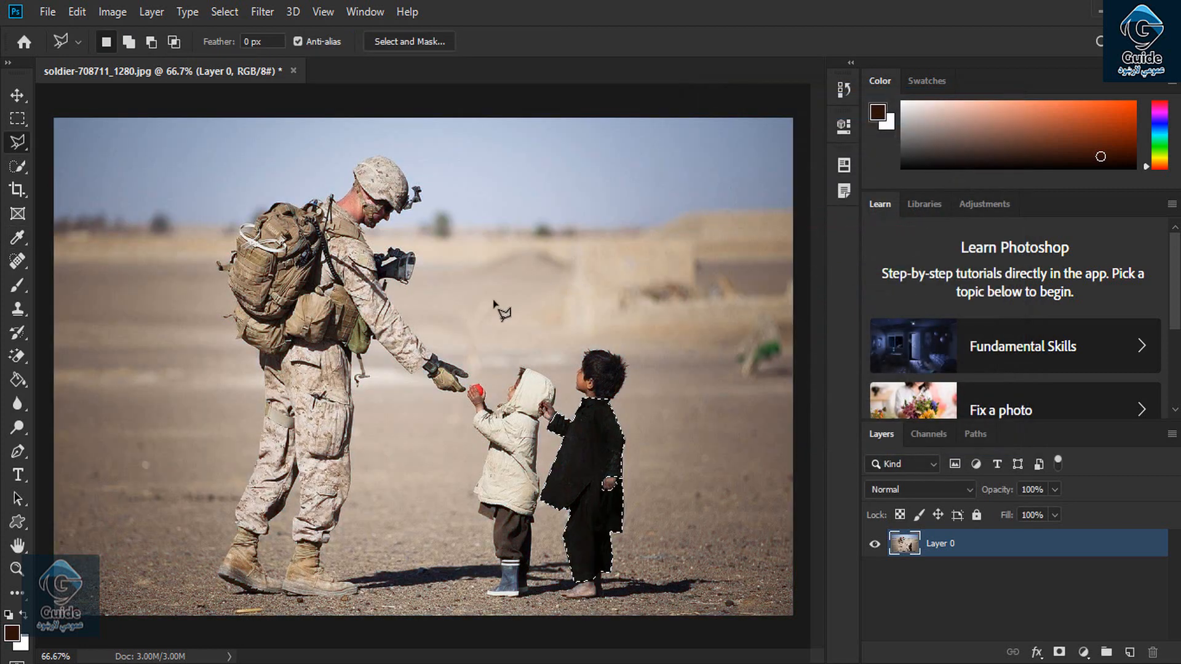
# Start a Color Lookup adjustment on the photo and try the Fuji ETERNA 250D Fuji 3510 (by Adobe).cube 3D LUT
pyautogui.click(112, 12)
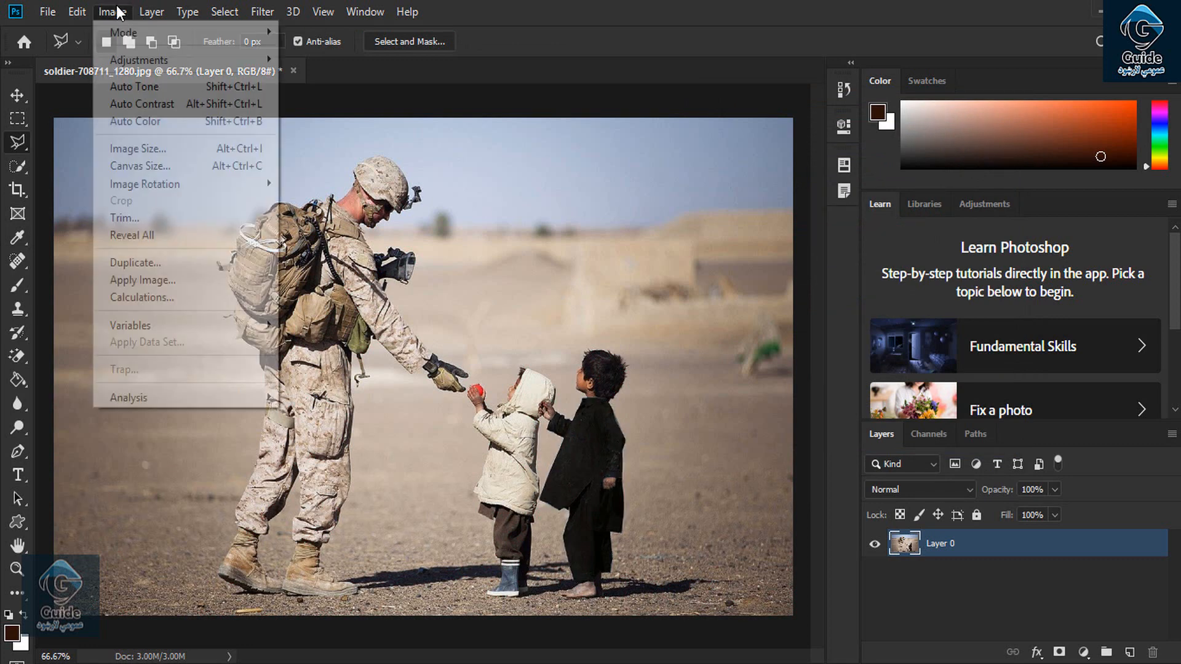
pyautogui.moveTo(179, 60)
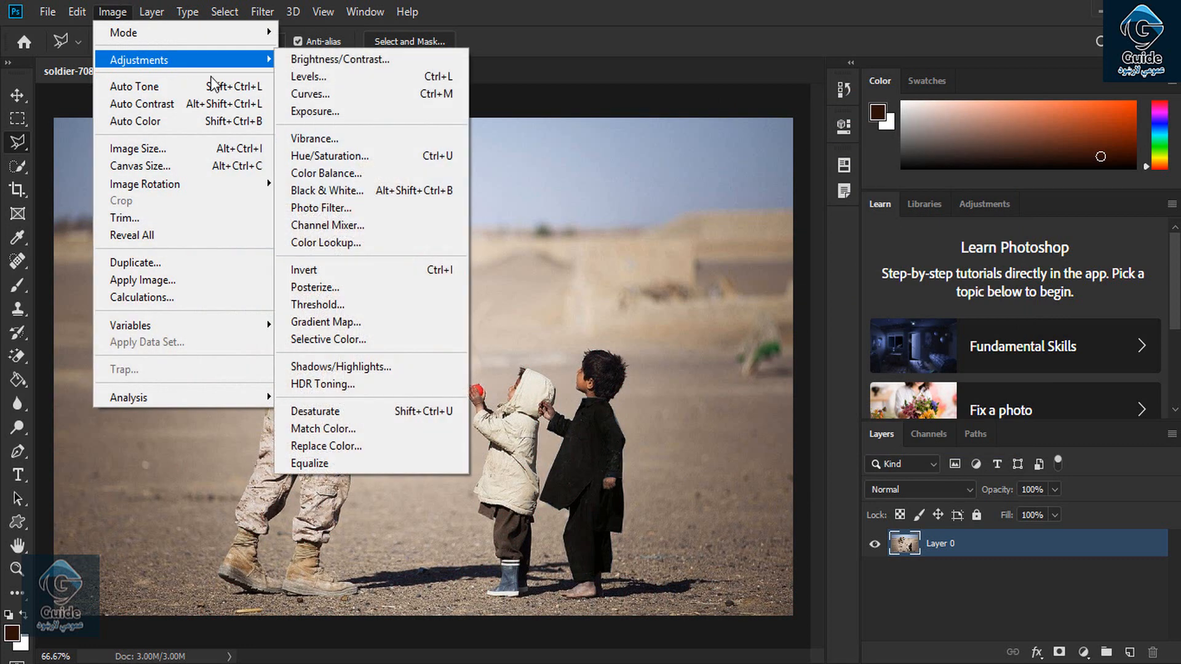
pyautogui.click(394, 246)
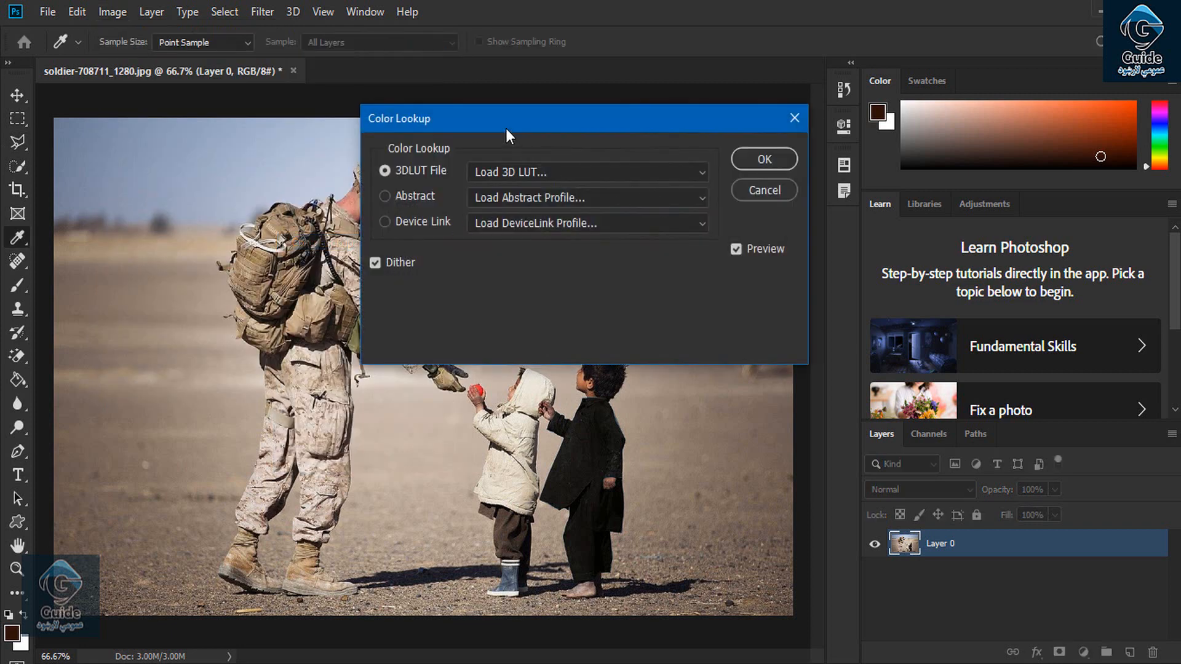
pyautogui.moveTo(506, 127); pyautogui.dragTo(709, 116)
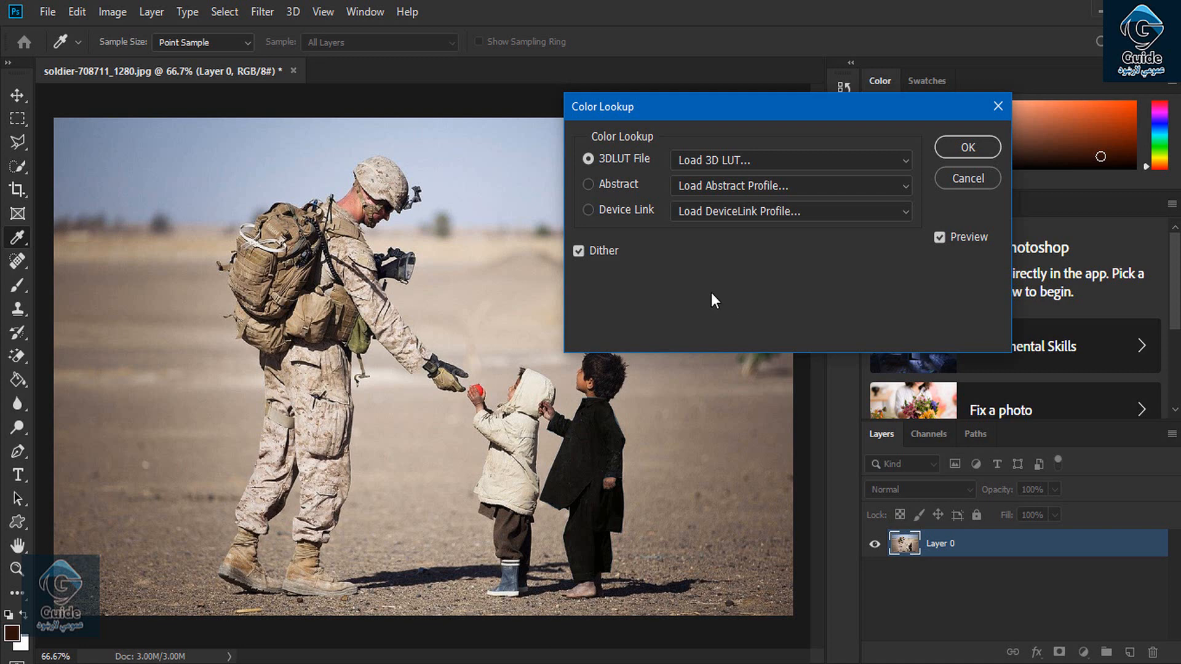
pyautogui.click(718, 154)
pyautogui.click(750, 388)
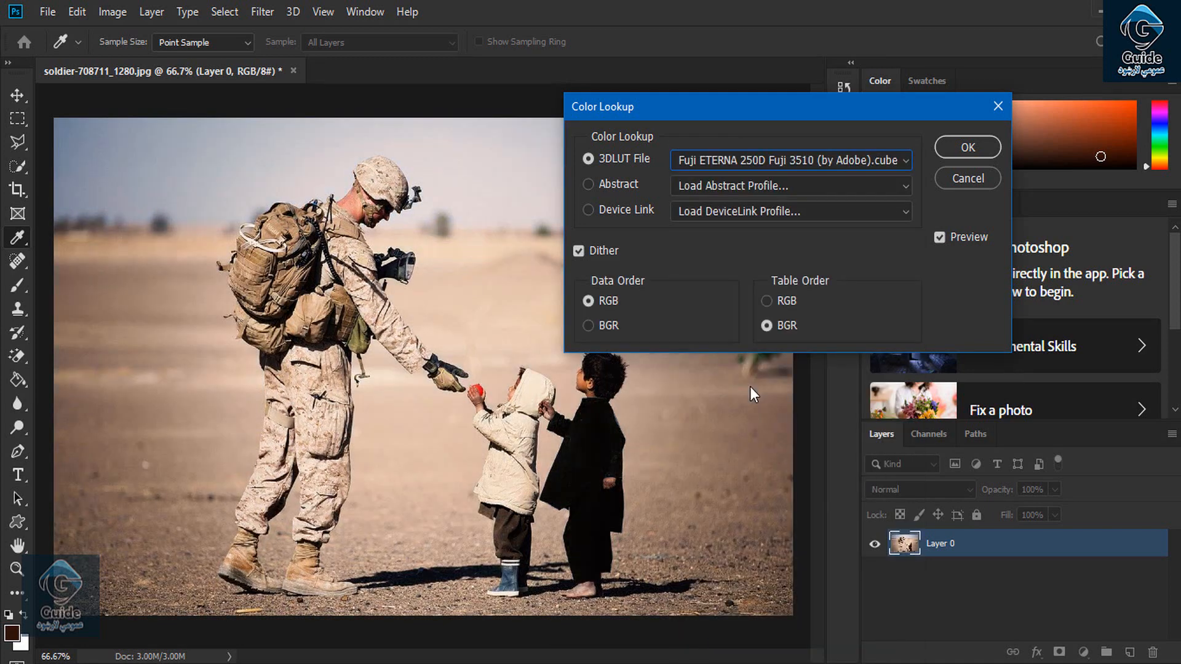
# Try the LateSunset.3DL lookup on the photo, undo it, and clear any selection
pyautogui.click(722, 157)
pyautogui.click(751, 571)
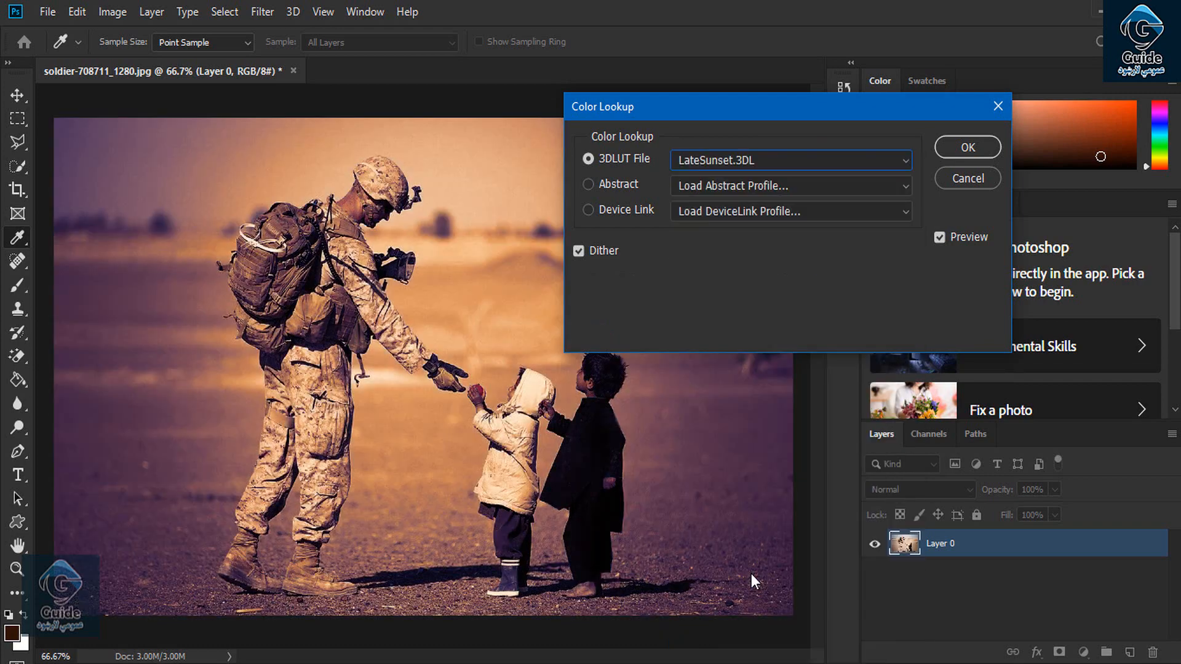
pyautogui.click(968, 146)
pyautogui.press('l')
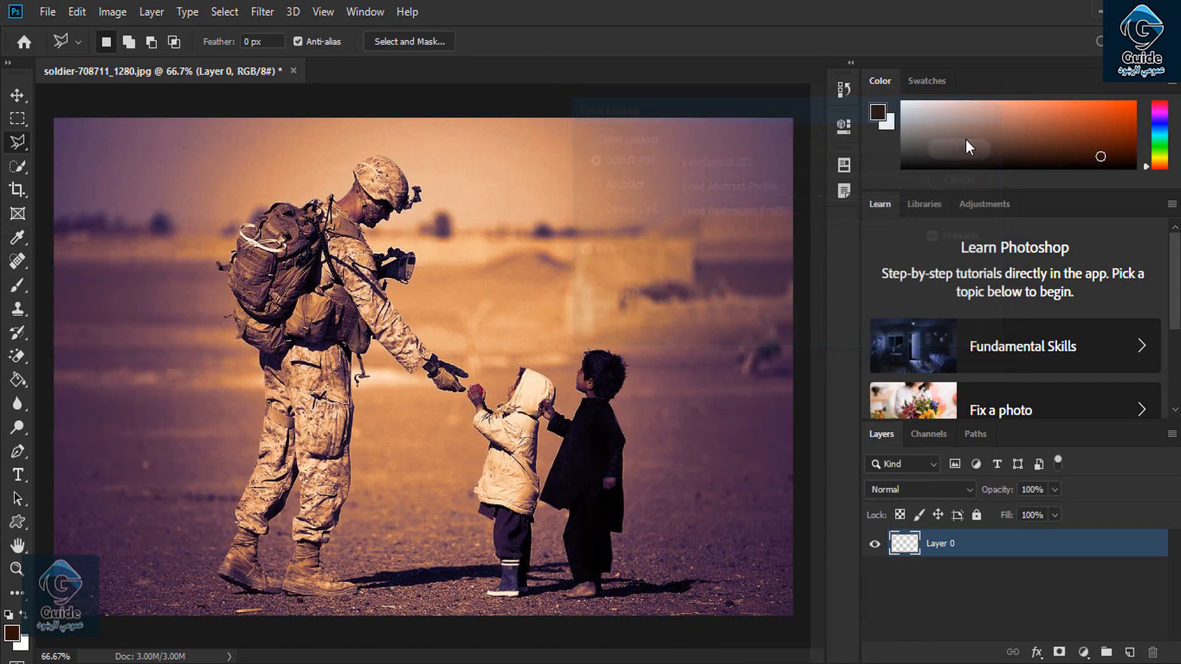
pyautogui.hotkey('ctrl', 'z')
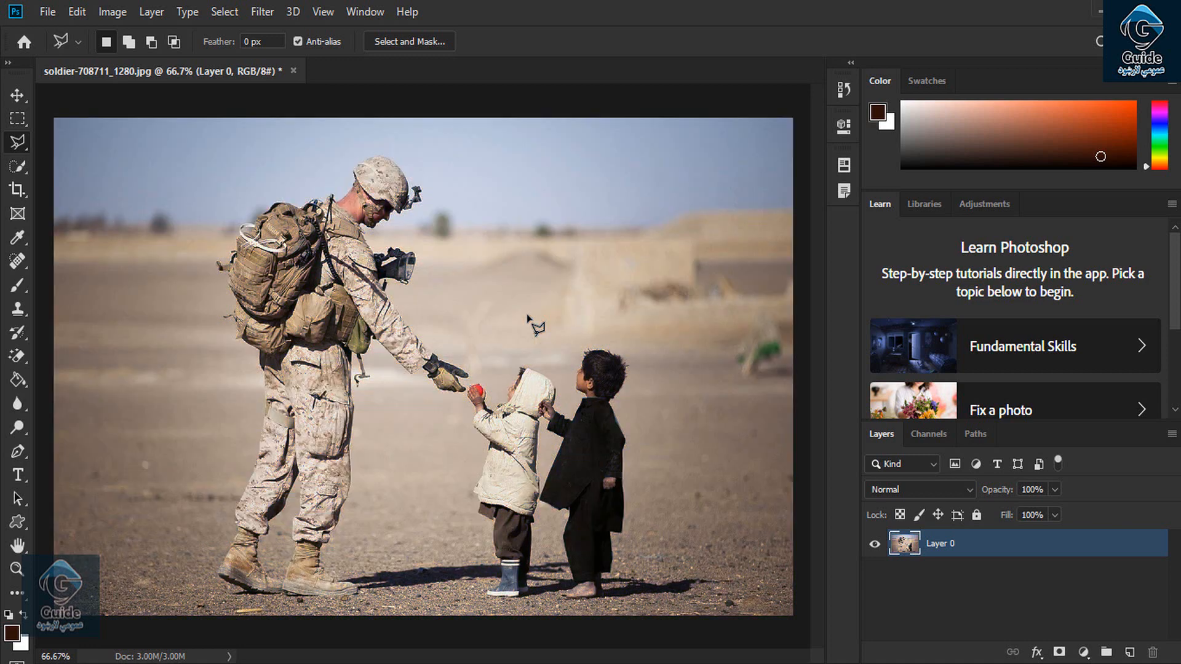
pyautogui.hotkey('ctrl', 'd')
# Invert the colours of the whole soldier photo
pyautogui.click(112, 11)
pyautogui.moveTo(158, 65)
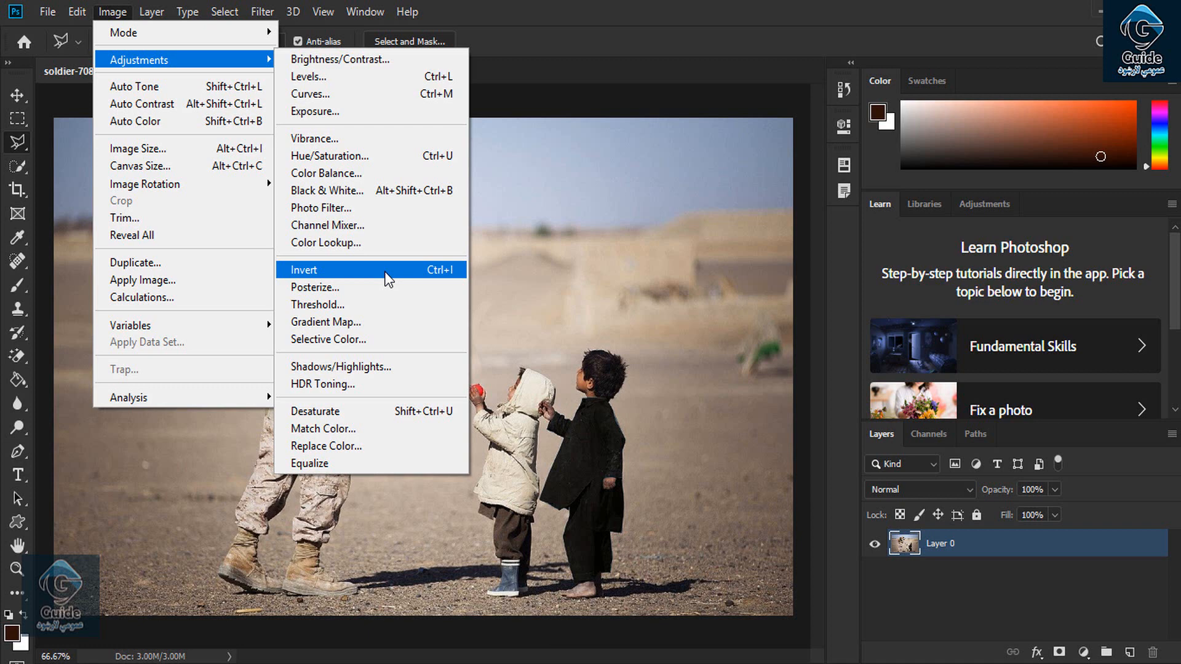
pyautogui.click(603, 92)
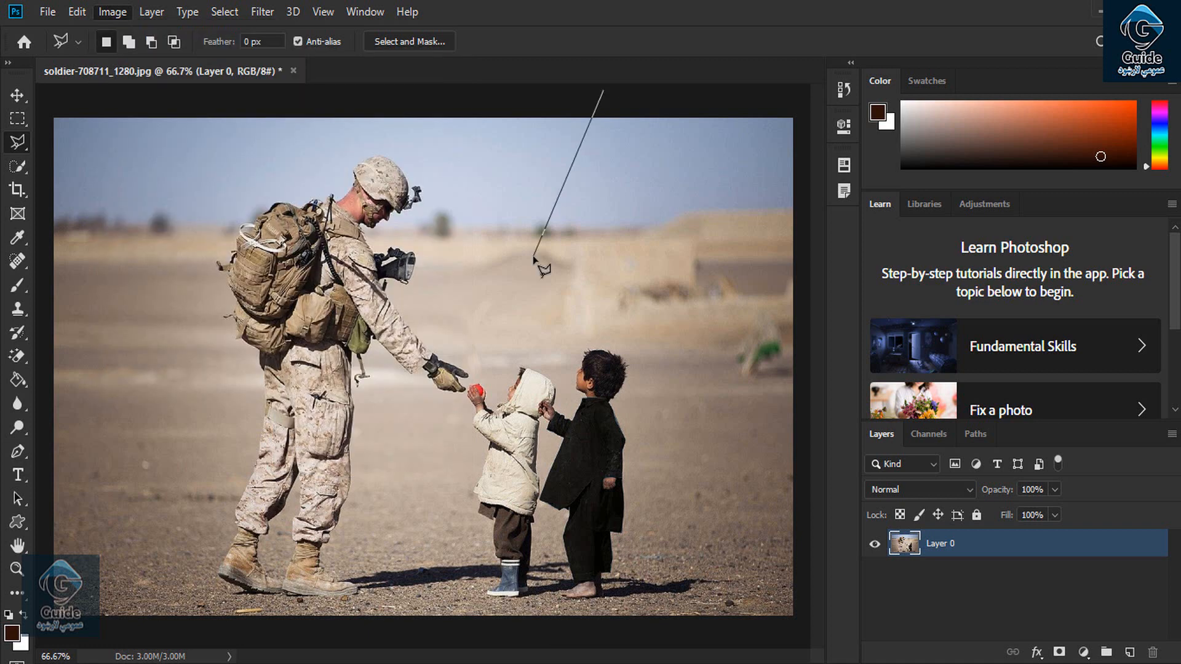
pyautogui.press('Escape')
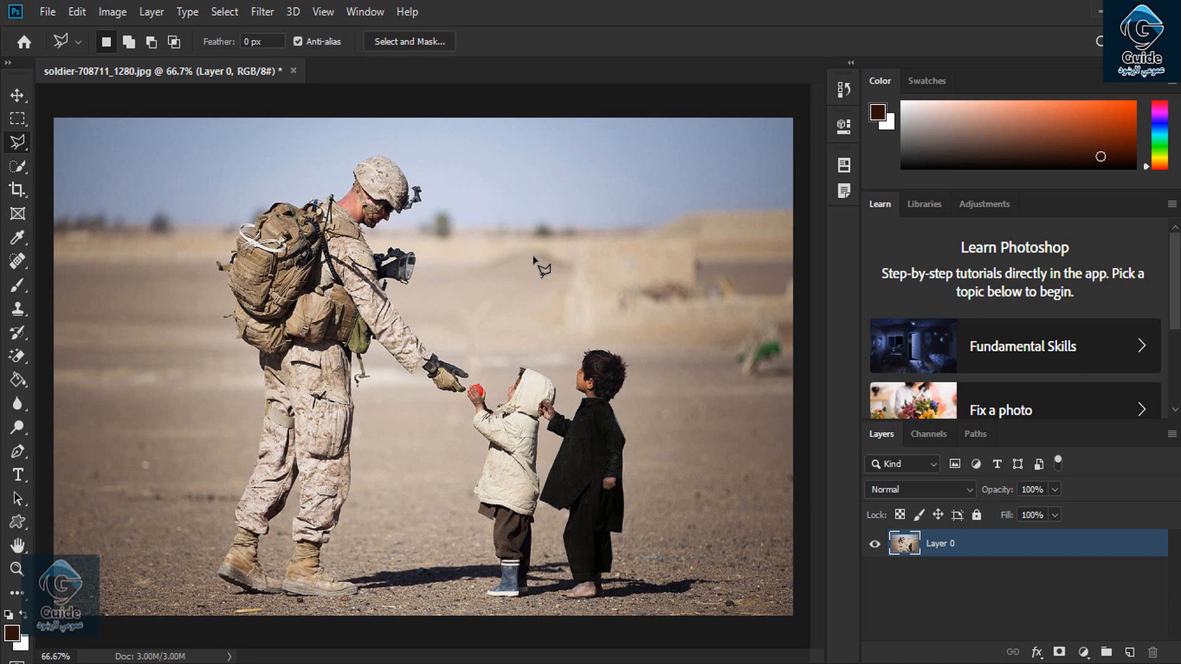
pyautogui.click(118, 12)
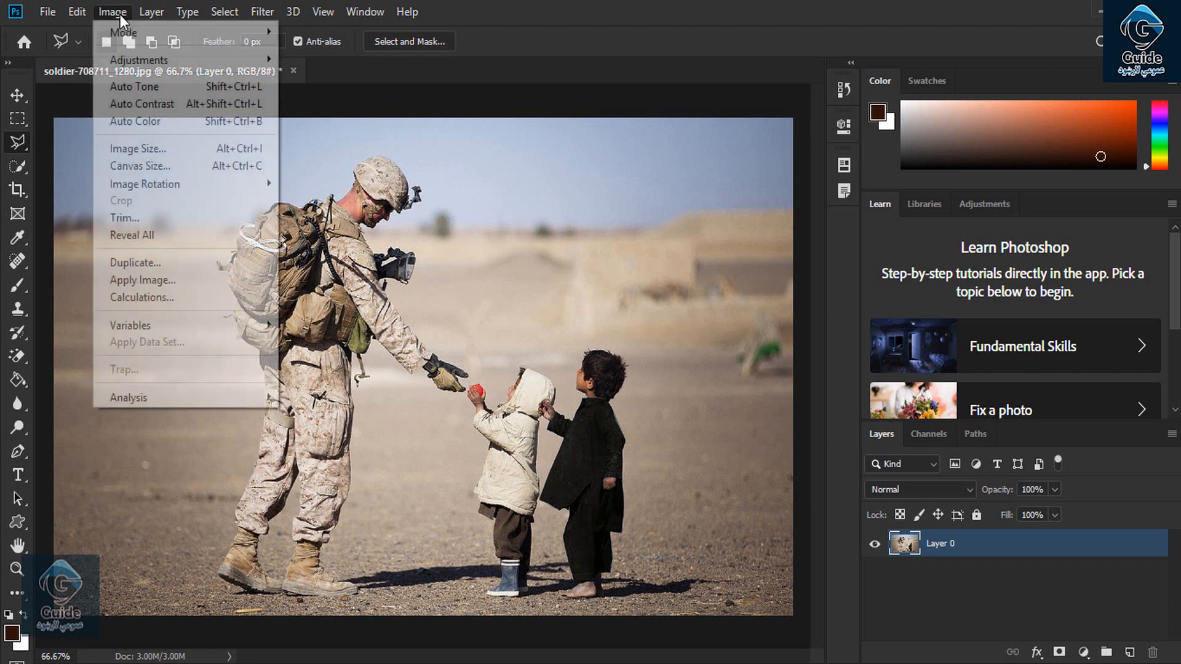
pyautogui.click(358, 270)
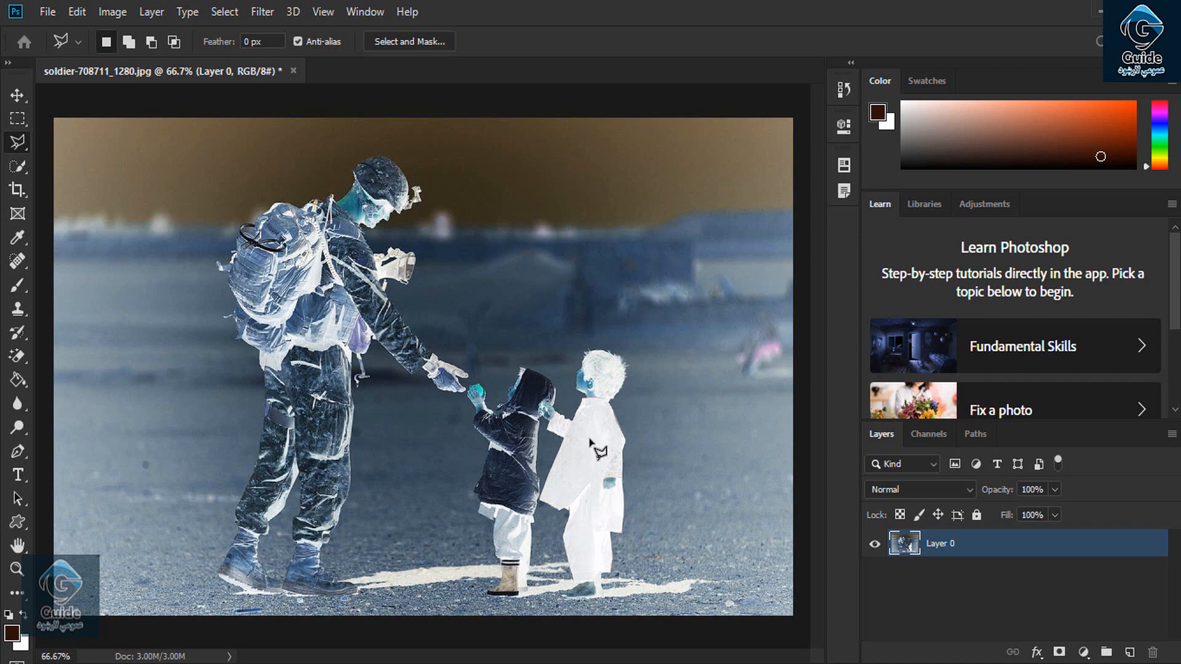
# Create a 4500 x 5400 px document at 300 pixels/inch with a white background, and fill it with black (#000000)
pyautogui.hotkey('ctrl', 'n')
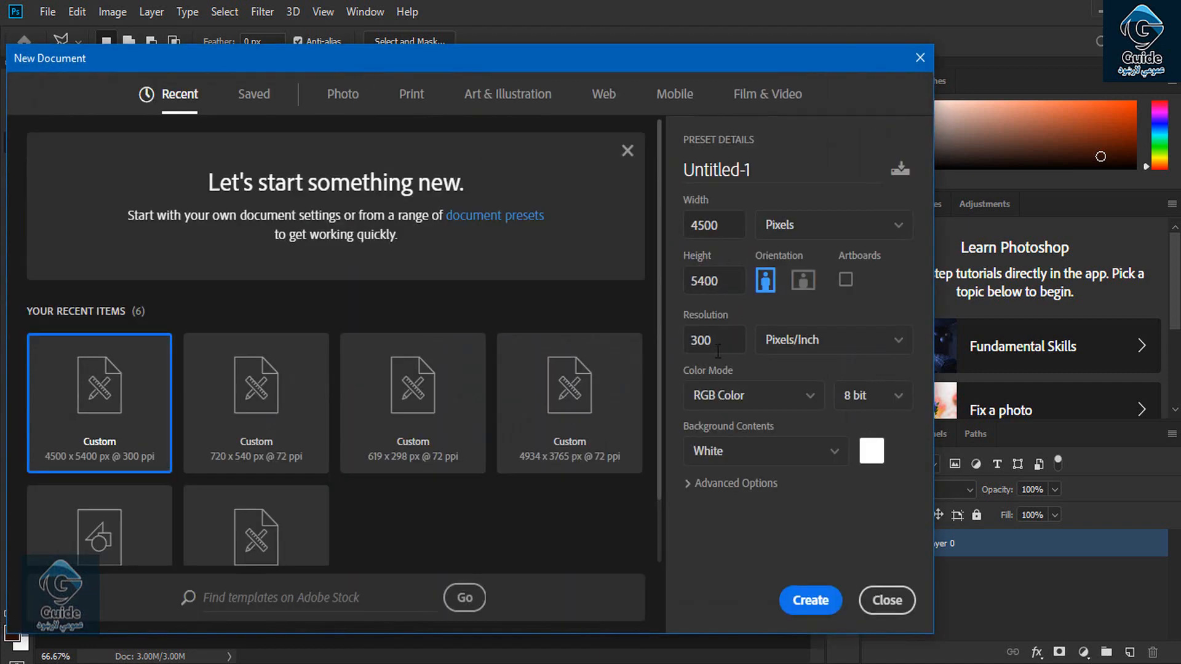
pyautogui.click(810, 600)
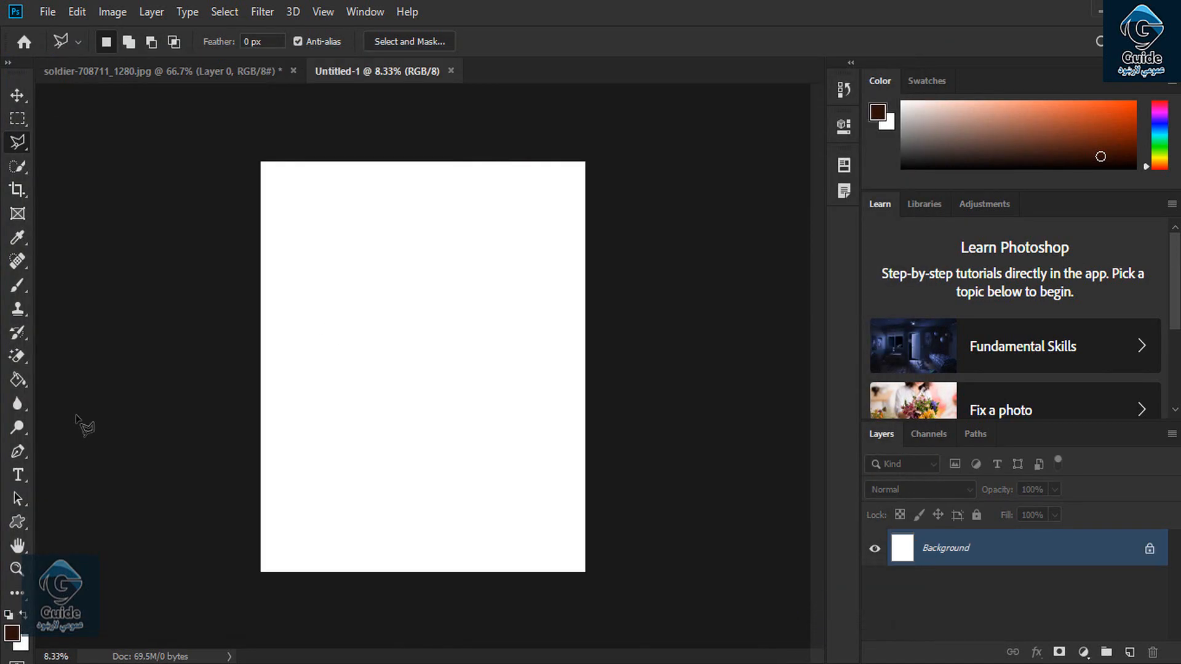
pyautogui.click(10, 386)
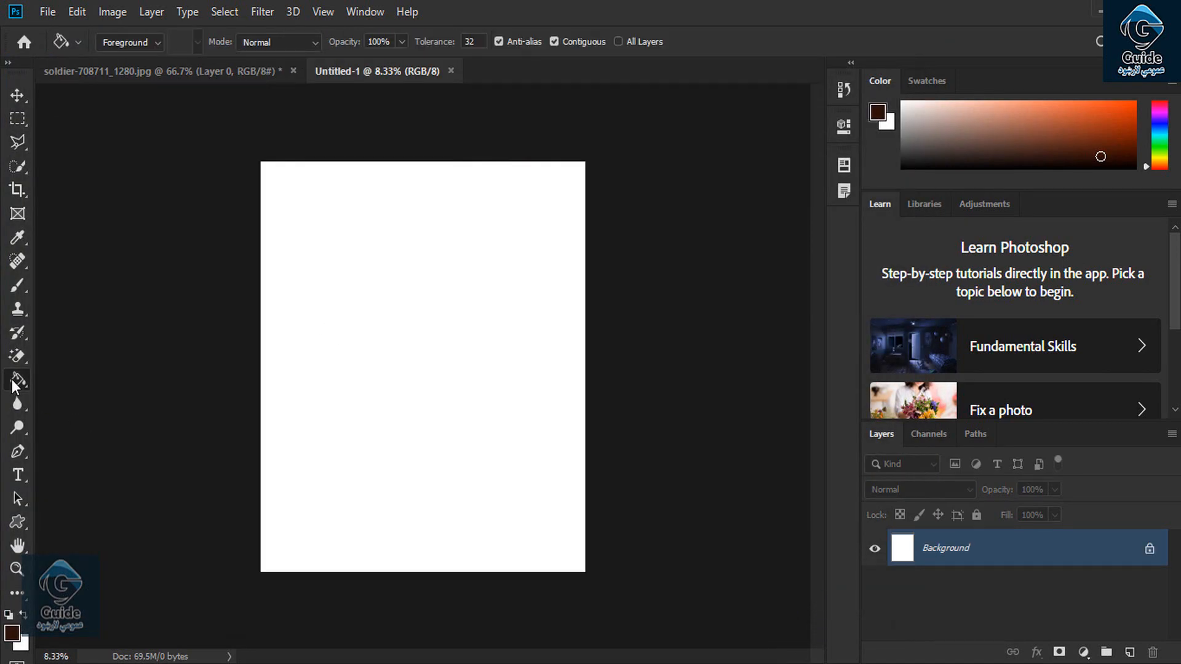
pyautogui.click(12, 632)
pyautogui.click(781, 339)
pyautogui.click(719, 503)
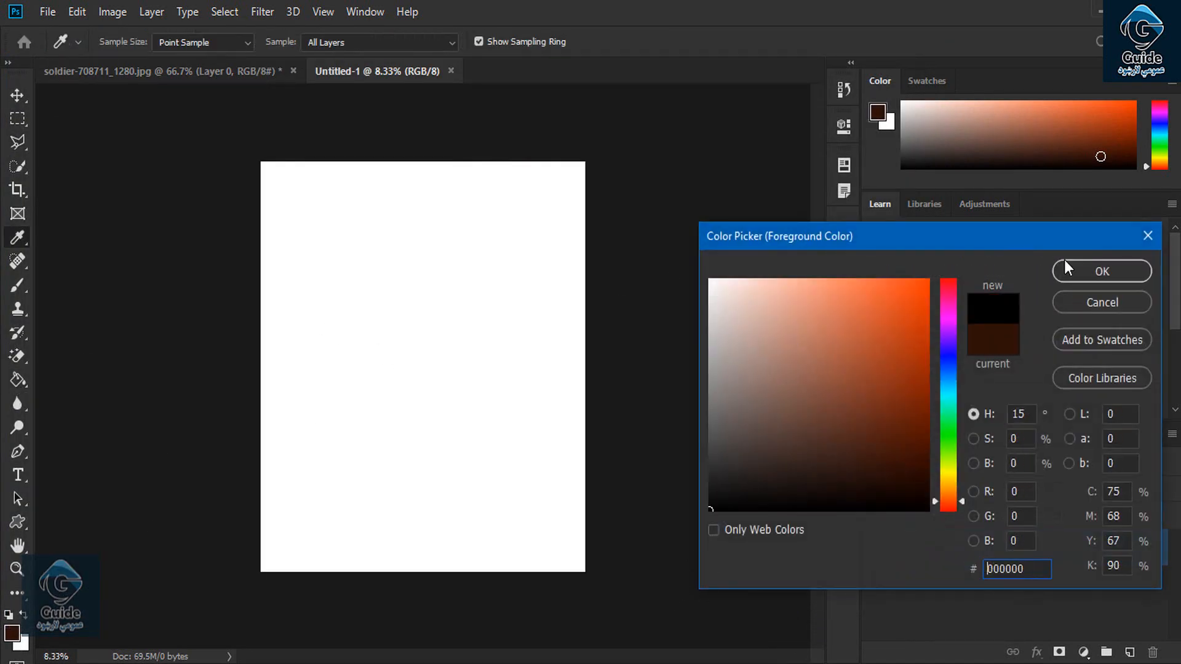
pyautogui.click(1067, 265)
pyautogui.click(469, 328)
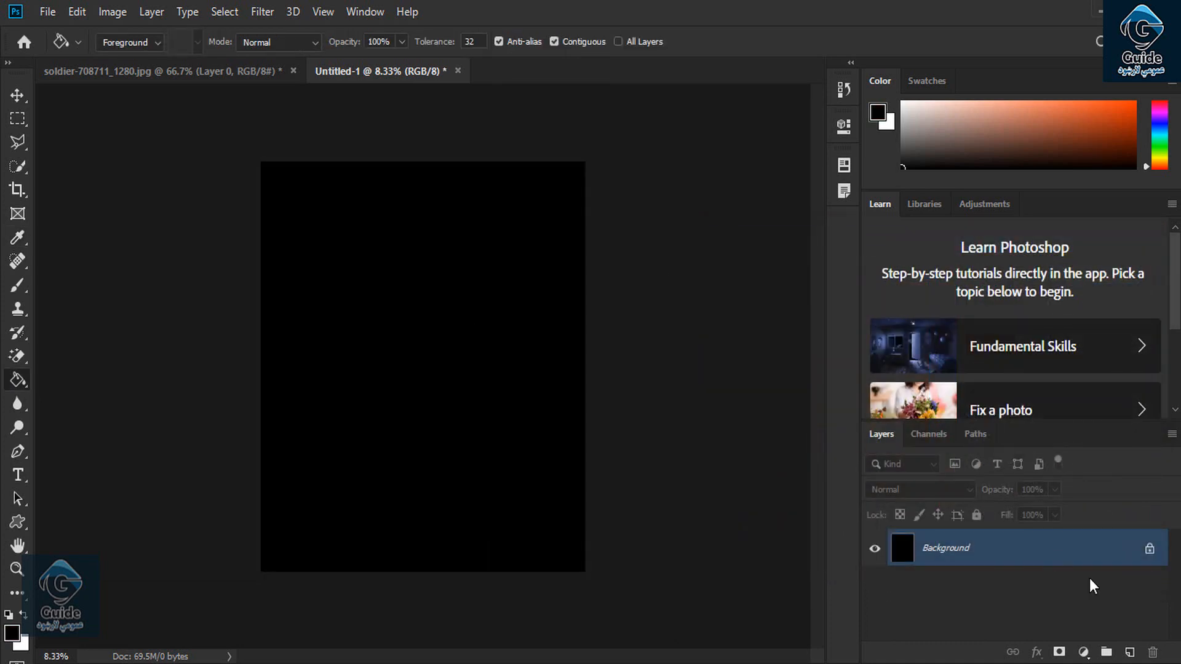
# Unlock the black background layer and invert its colours
pyautogui.click(1147, 552)
pyautogui.click(113, 12)
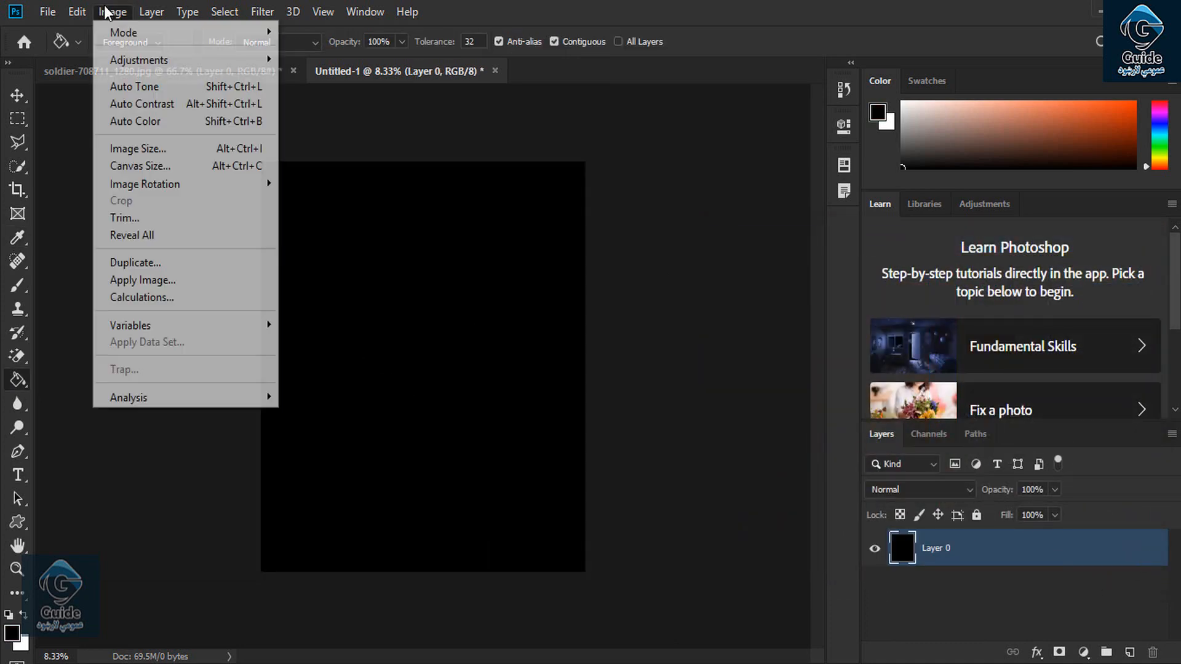
pyautogui.moveTo(152, 65)
pyautogui.click(324, 270)
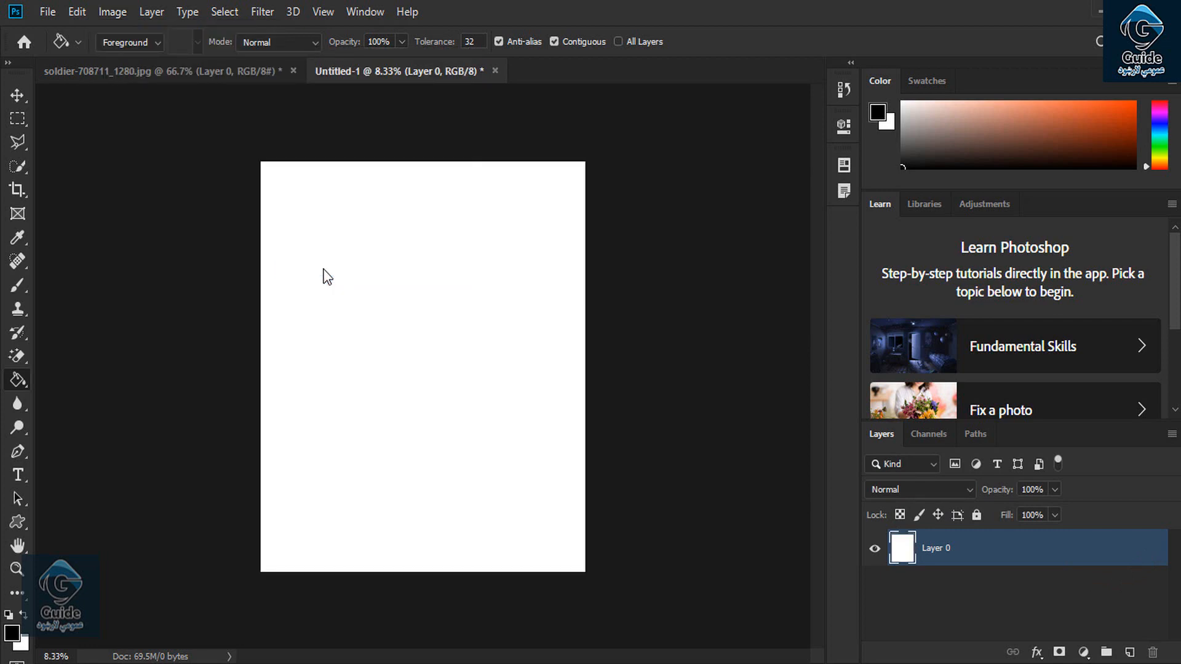
# Close the Untitled-1 document without saving and invert the soldier photo again to restore its original colours
pyautogui.click(495, 71)
pyautogui.click(576, 264)
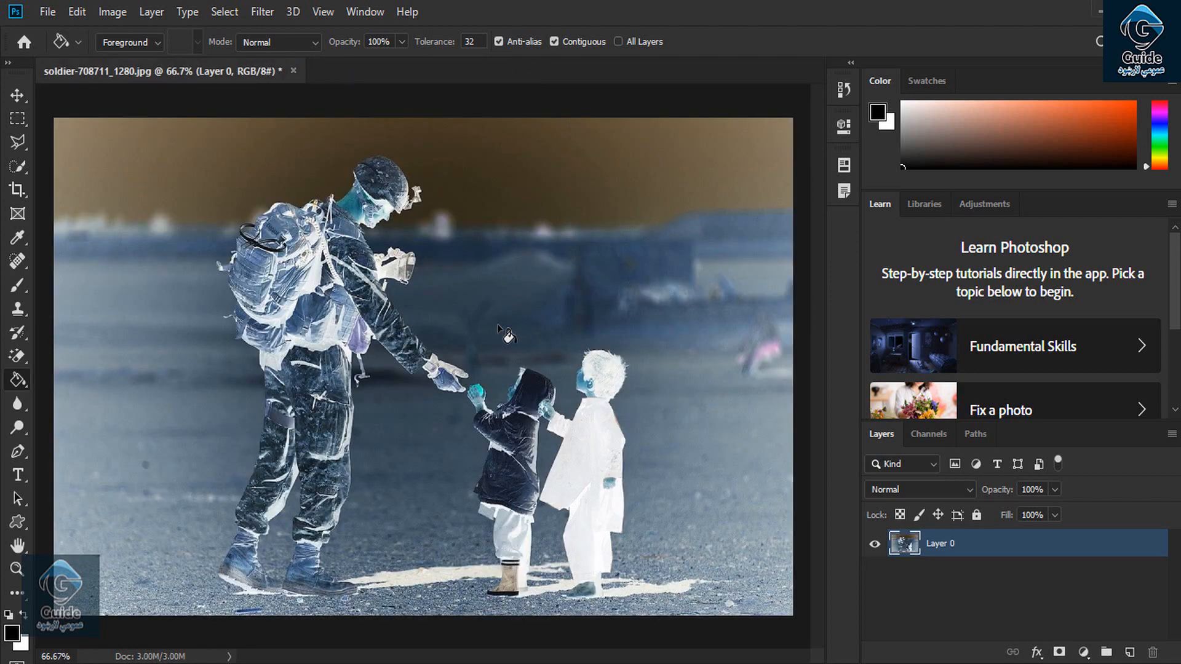
pyautogui.hotkey('ctrl', 'i')
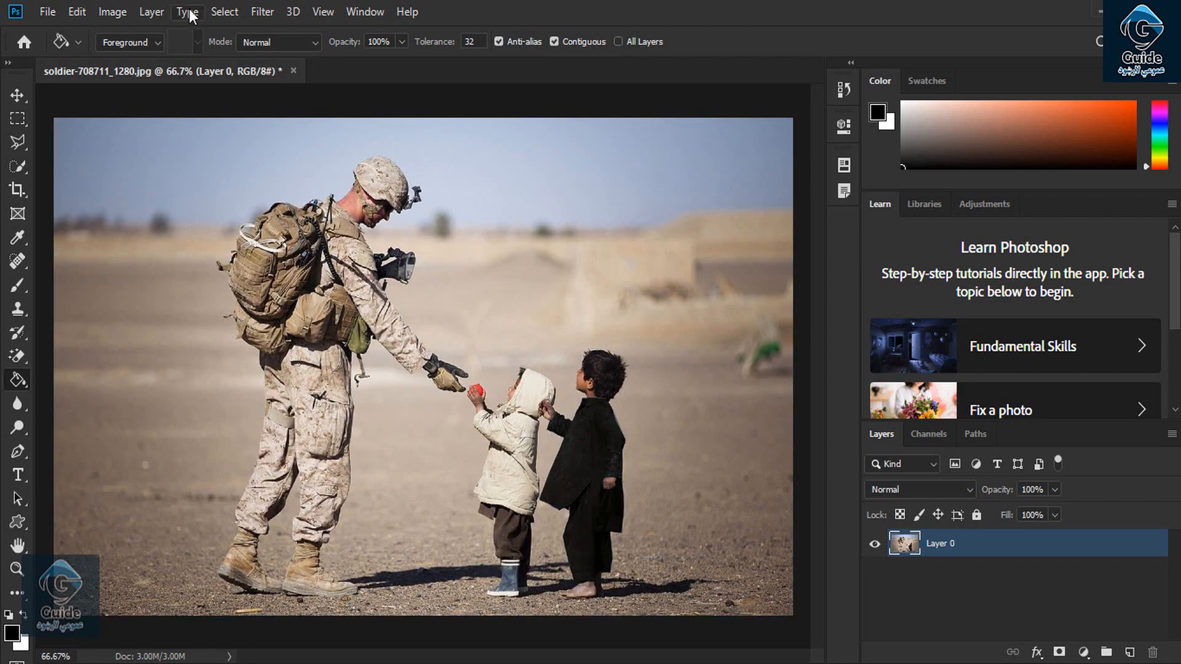
pyautogui.click(106, 11)
pyautogui.moveTo(138, 61)
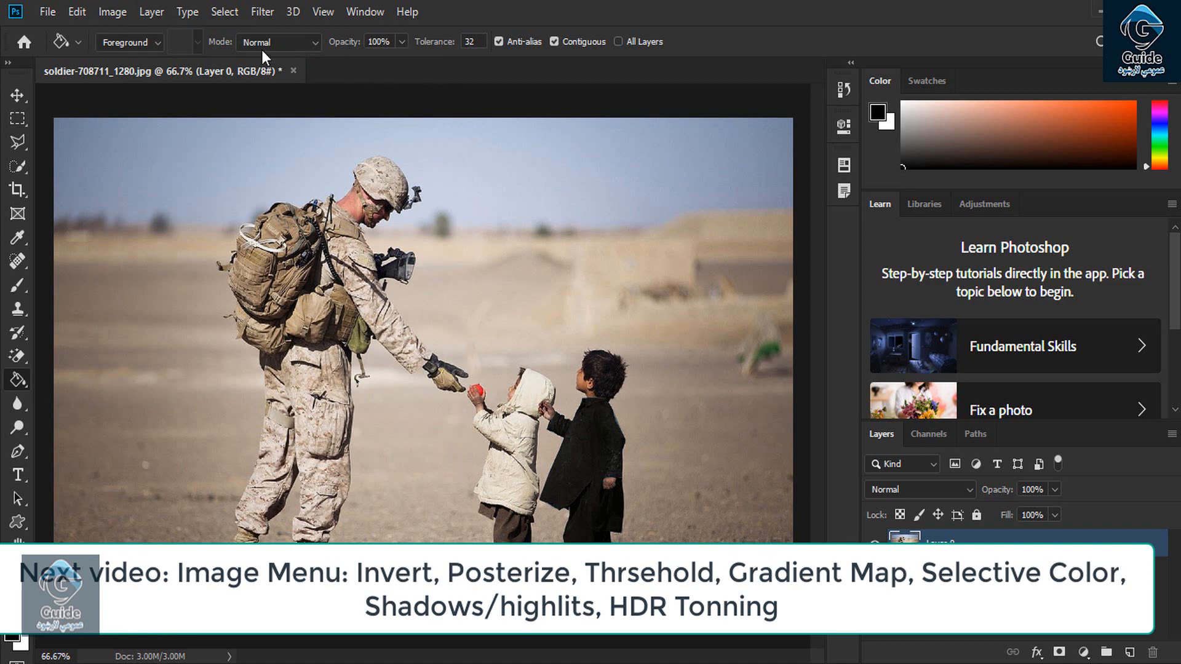
pyautogui.click(120, 13)
pyautogui.moveTo(142, 65)
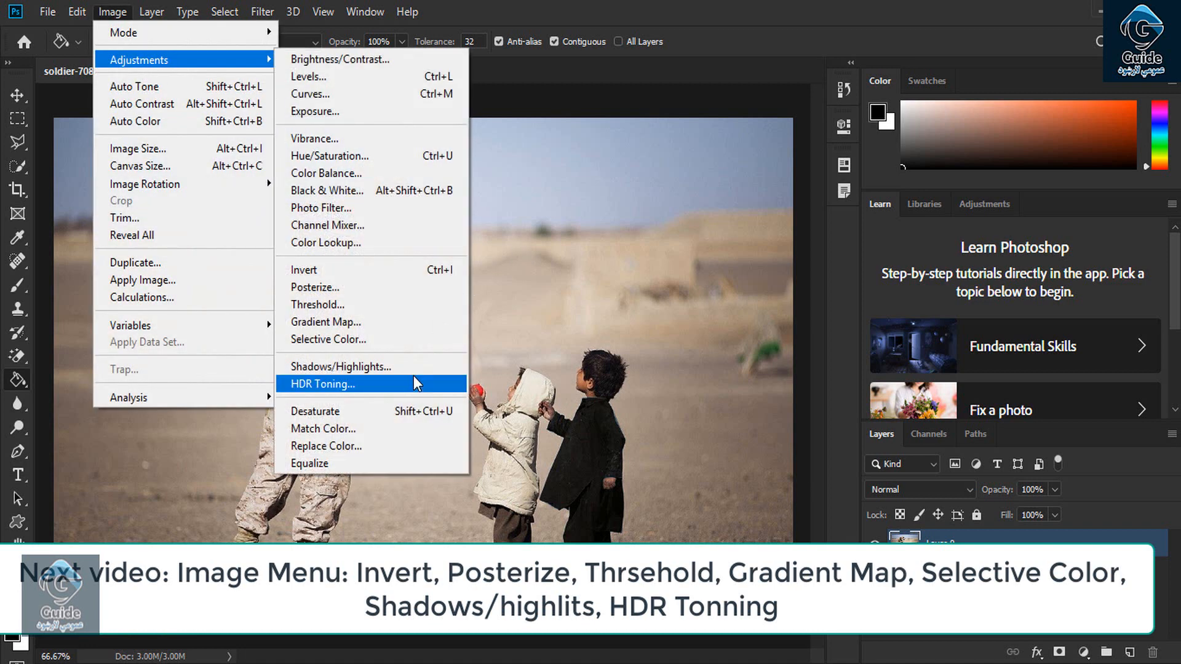